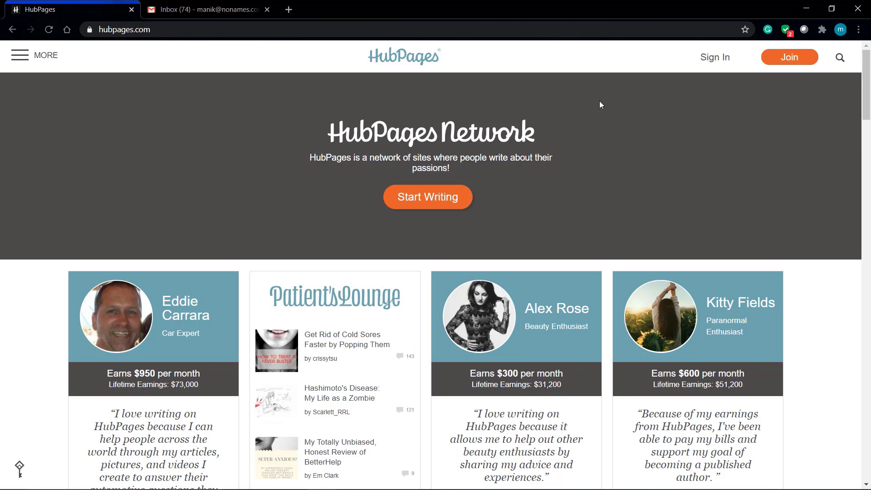
# - Open the HubPages Join sign-up form
pyautogui.scroll(-15, 601, 104)
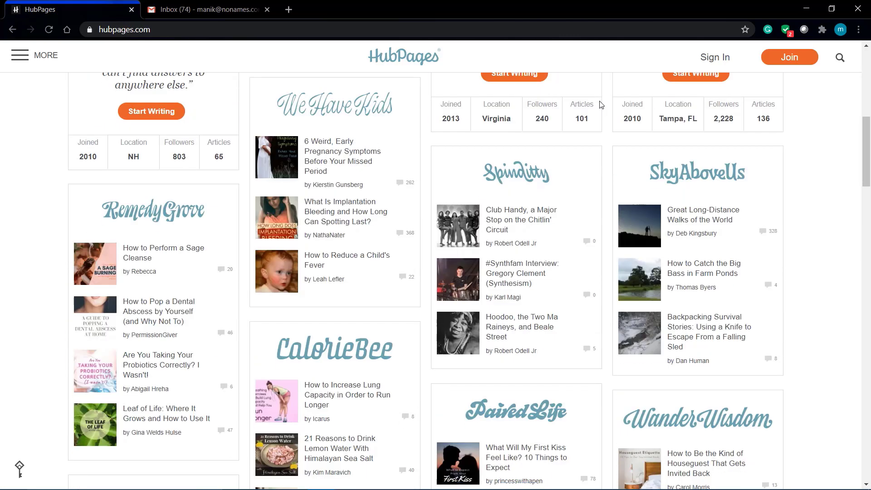
pyautogui.scroll(-20, 600, 105)
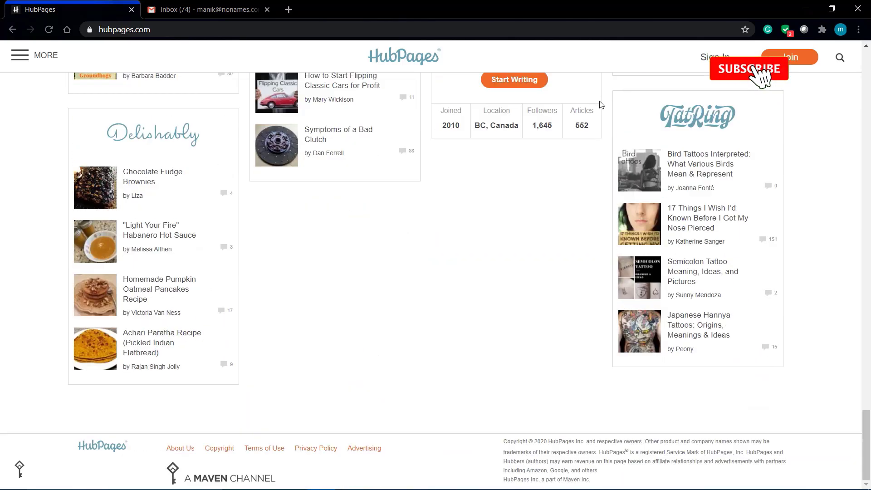
pyautogui.scroll(15, 600, 105)
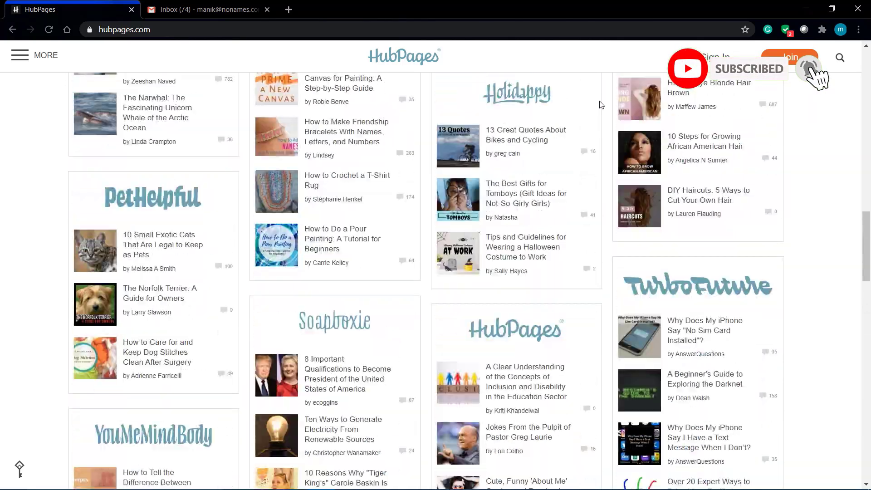
pyautogui.scroll(10, 601, 105)
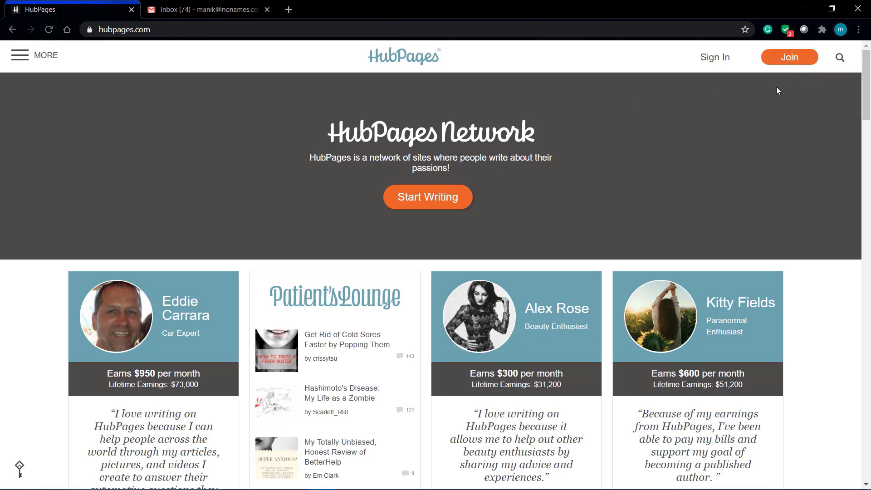
pyautogui.scroll(5, 777, 86)
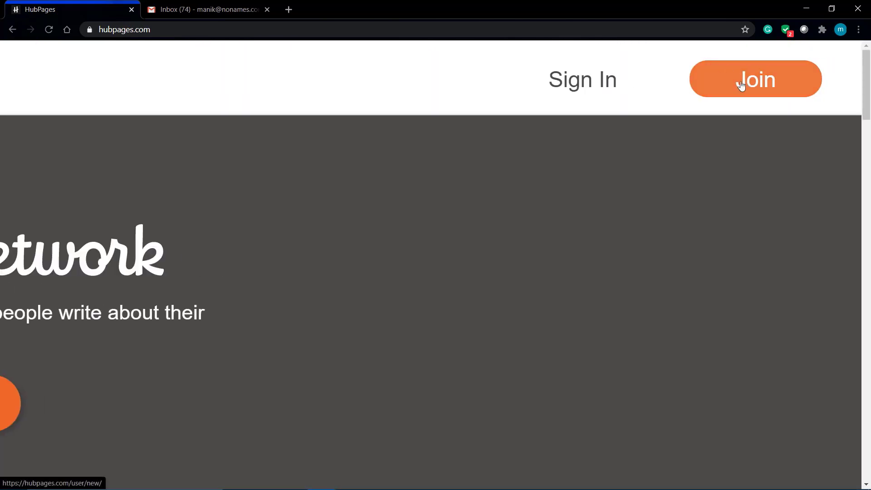
pyautogui.click(742, 83)
pyautogui.scroll(-5, 552, 236)
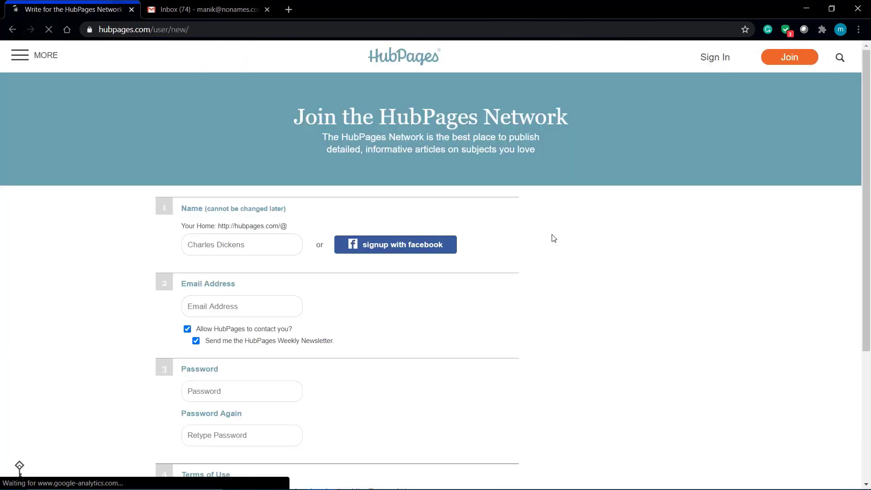
pyautogui.scroll(-5, 408, 301)
pyautogui.scroll(4, 411, 304)
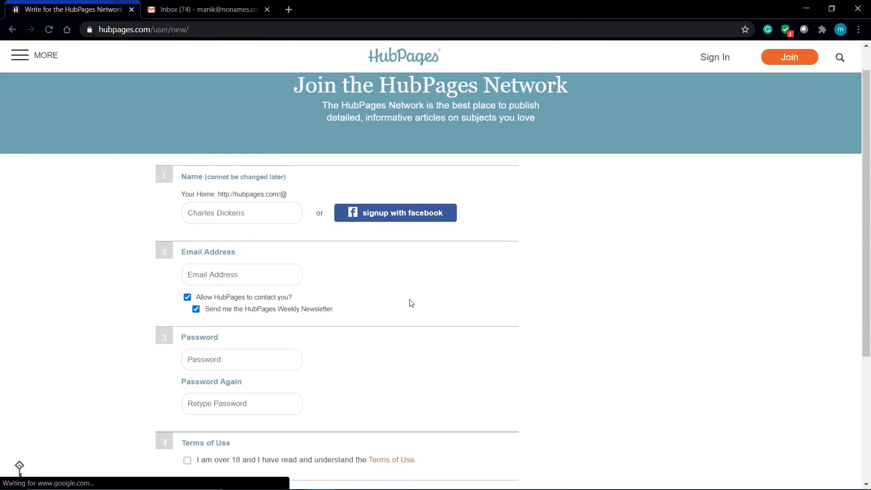
pyautogui.scroll(-3, 411, 303)
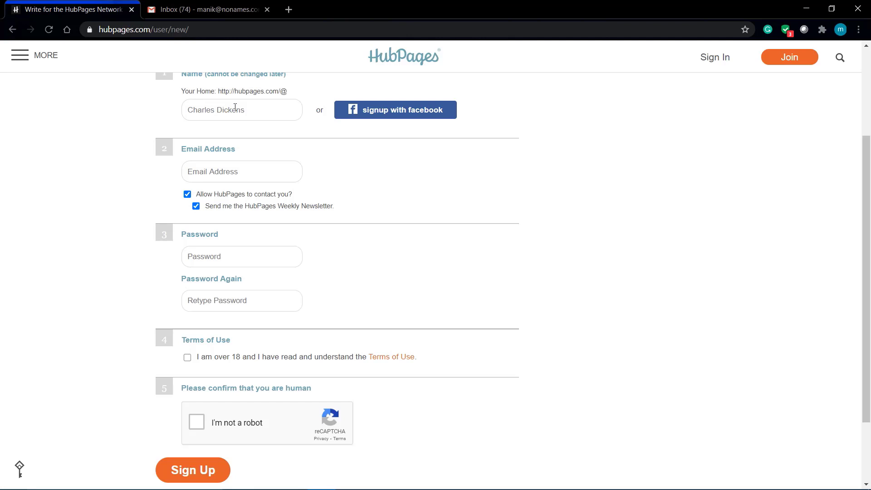
# - Fill the username from the autofill suggestion, which HubPages reports as unavailable
pyautogui.click(235, 107)
pyautogui.press('Down')
pyautogui.press('Return')
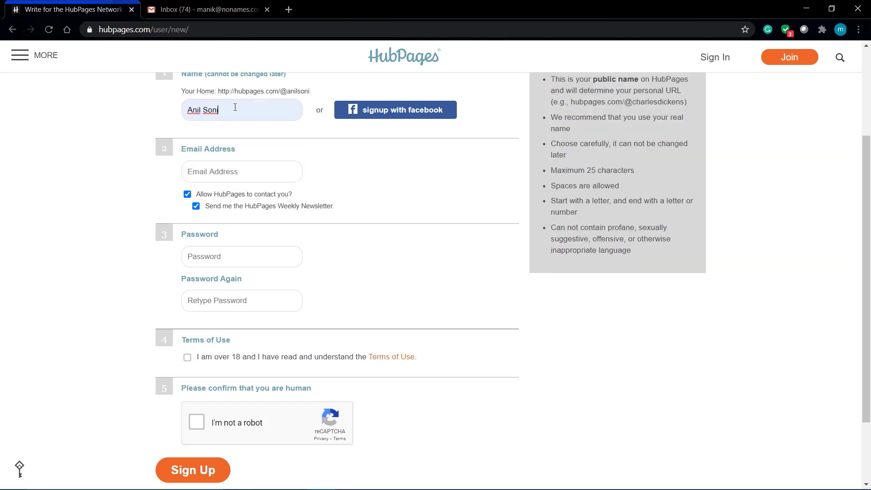
pyautogui.scroll(-1, 249, 125)
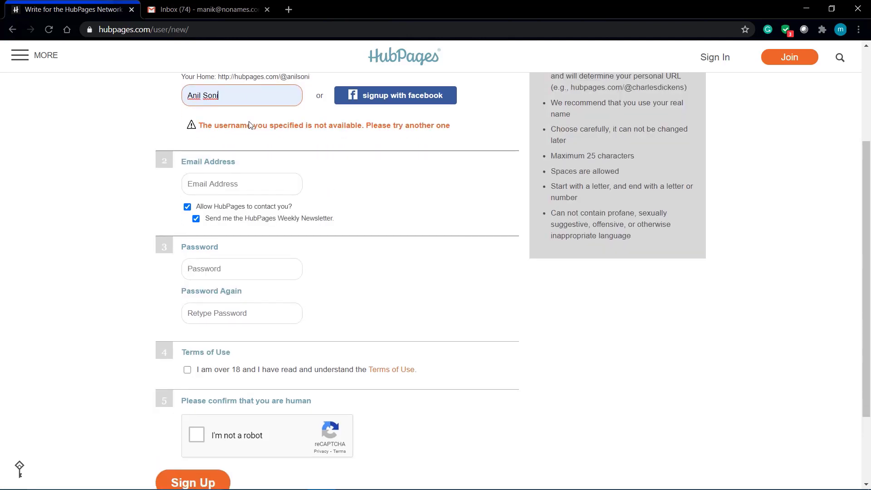
pyautogui.moveTo(217, 125); pyautogui.dragTo(343, 124)
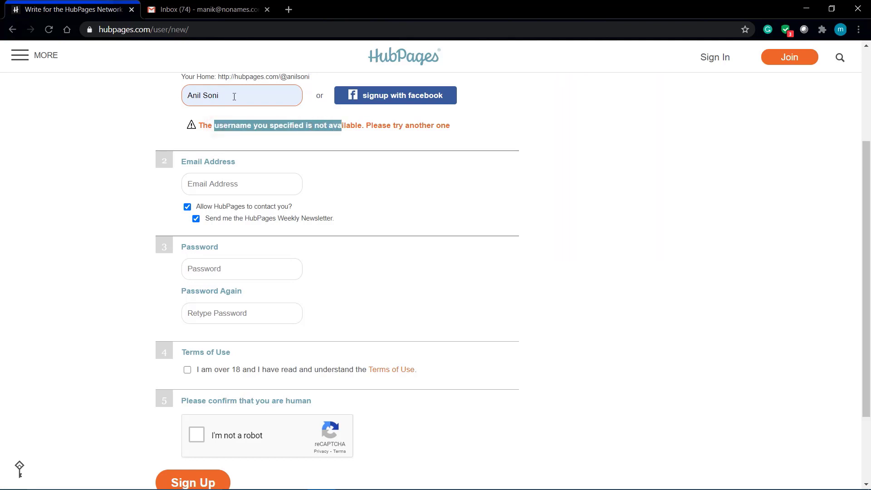
# - Remove the space from the username and append 1234 so it becomes available
pyautogui.click(205, 96)
pyautogui.press('BackSpace')
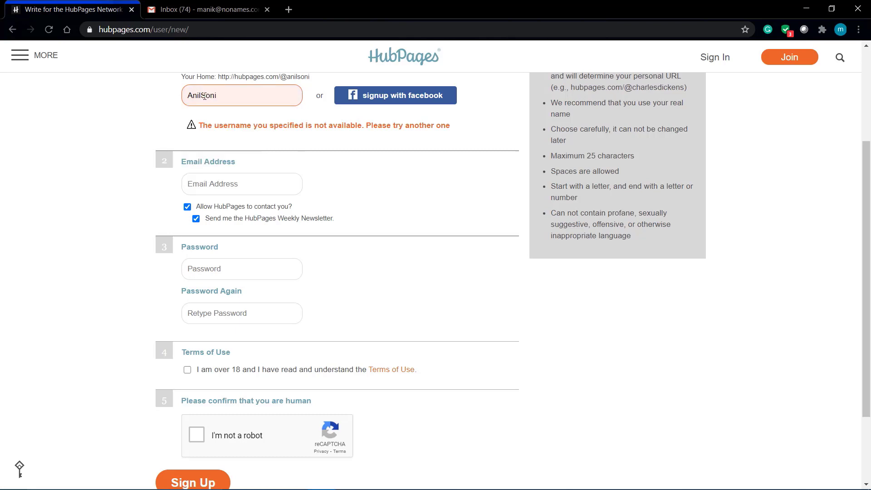
pyautogui.write('1234')
pyautogui.click(64, 121)
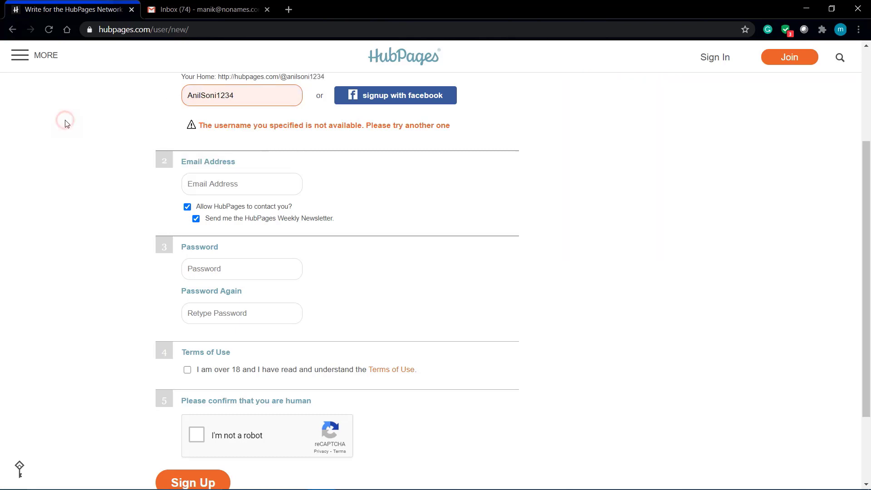
pyautogui.scroll(-2, 65, 122)
pyautogui.scroll(3, 67, 124)
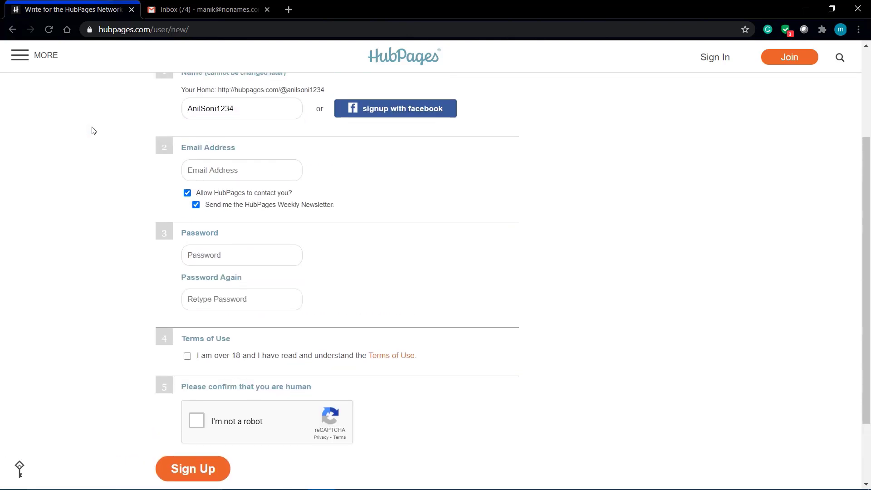
pyautogui.scroll(1, 91, 130)
pyautogui.scroll(-1, 93, 131)
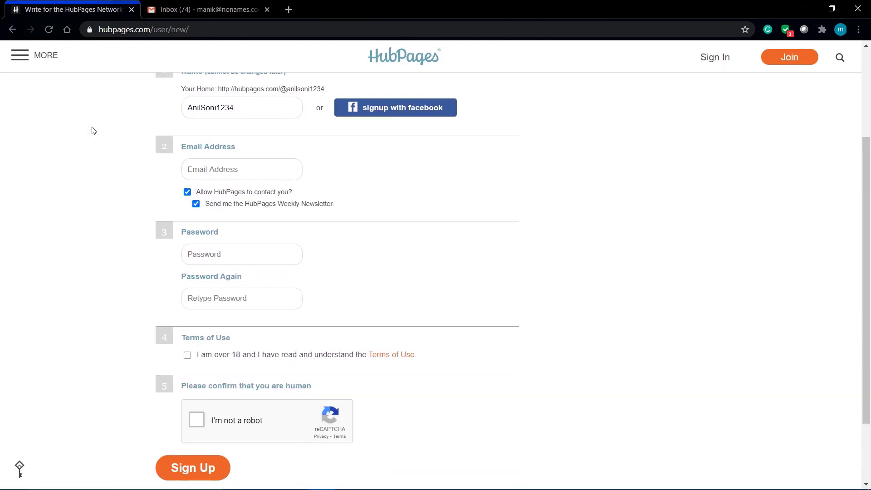
pyautogui.scroll(-1, 93, 131)
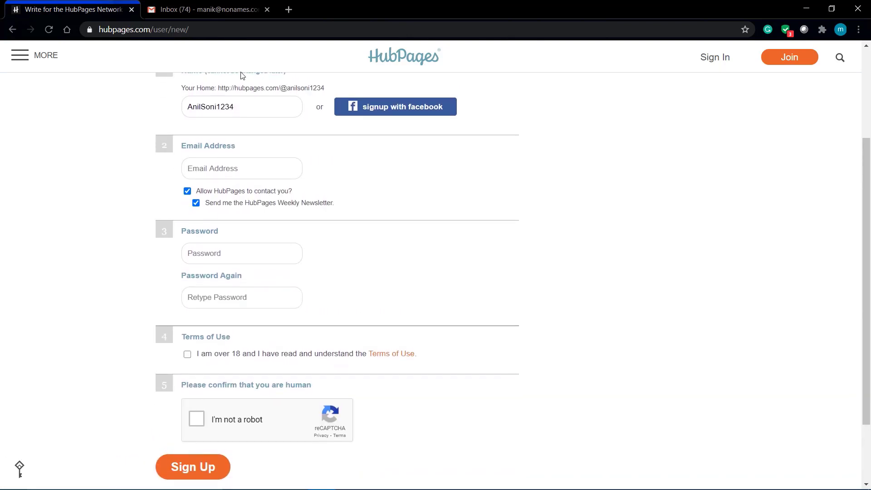
# - Enter the account e-mail address and the same password in both password fields
pyautogui.click(252, 166)
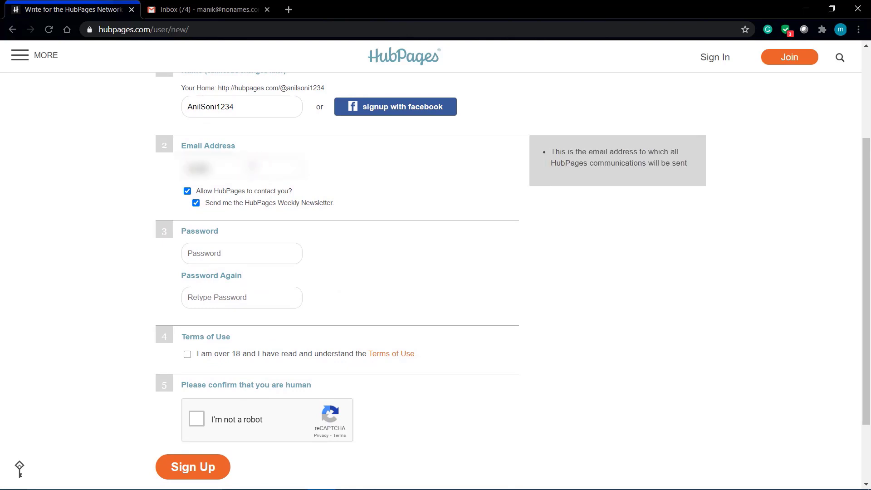
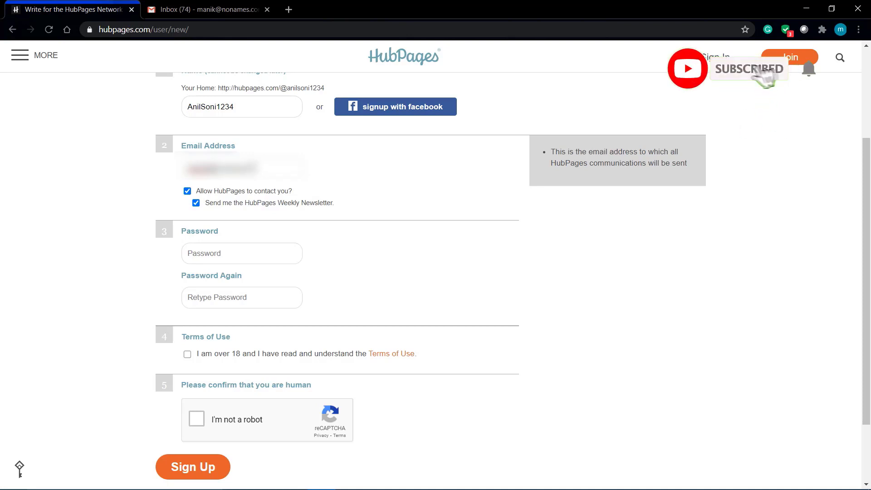
pyautogui.click(222, 257)
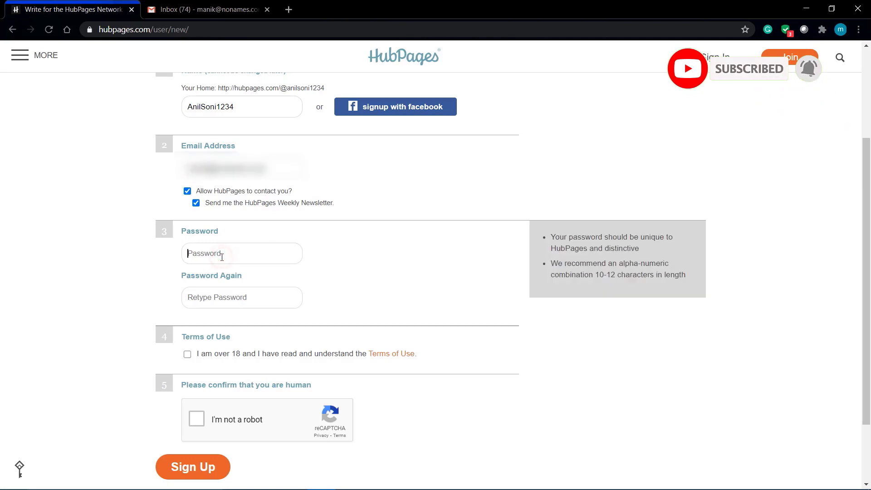
pyautogui.write('•••••••••••')
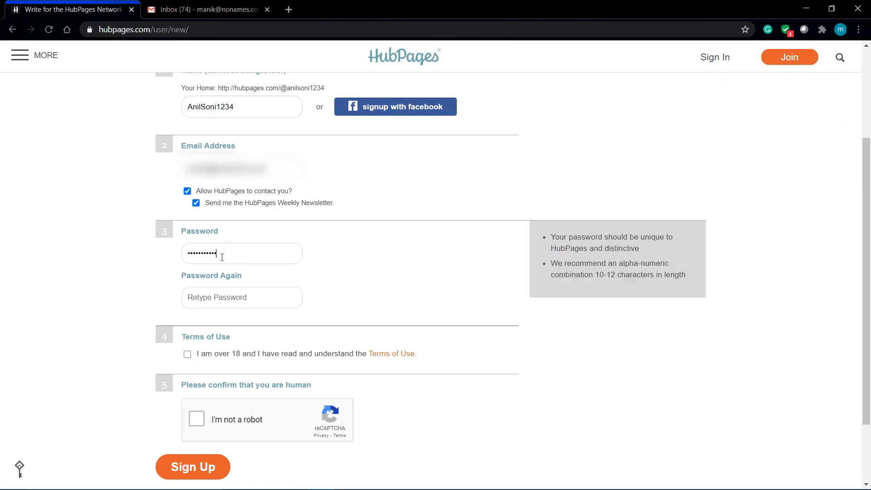
pyautogui.press('Tab')
pyautogui.write('•••••••••••')
# - Accept the Terms of Use, complete the reCAPTCHA and submit the sign-up form
pyautogui.click(187, 355)
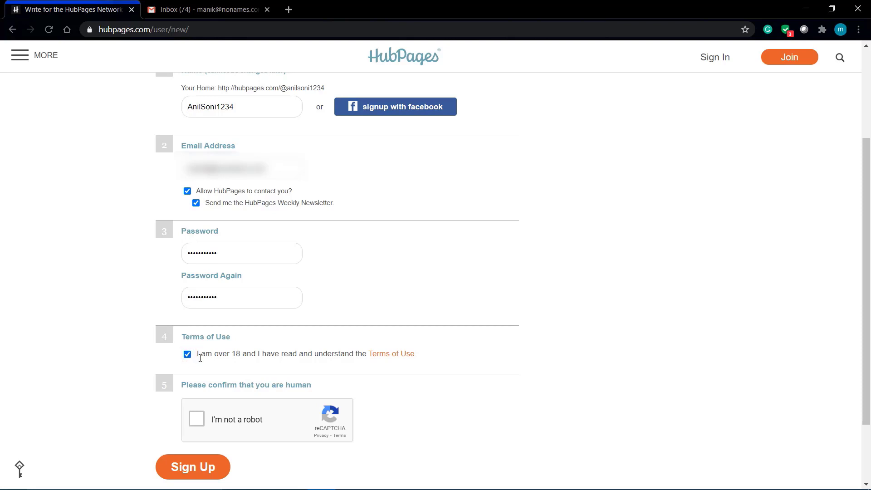
pyautogui.click(199, 422)
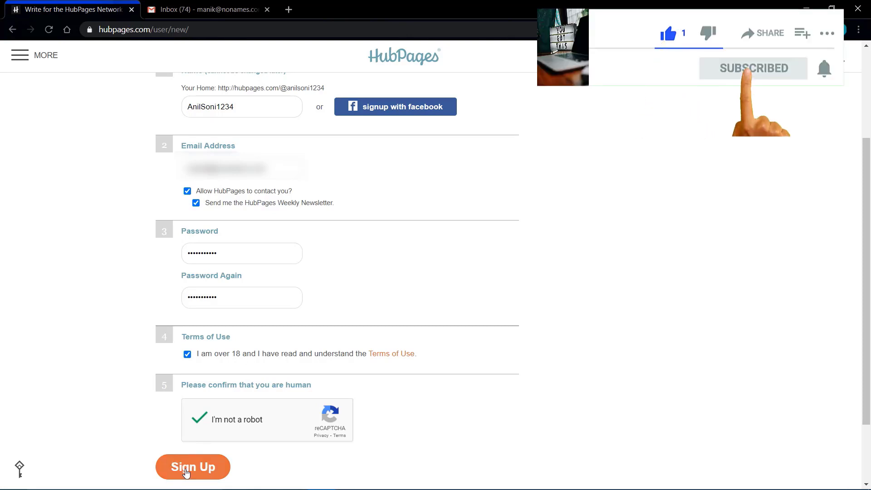
pyautogui.click(186, 470)
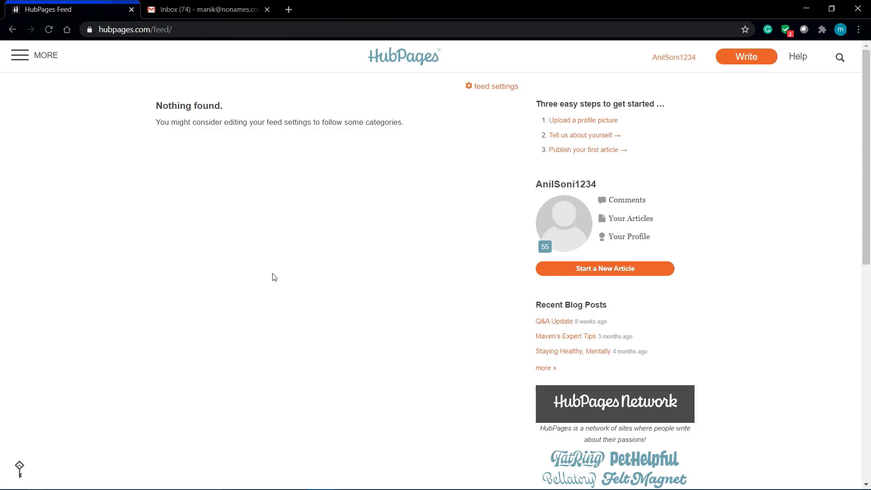
# - Upload the photo of the man in sunglasses as the profile picture and crop it
pyautogui.scroll(-4, 274, 277)
pyautogui.scroll(4, 274, 276)
pyautogui.scroll(5, 499, 119)
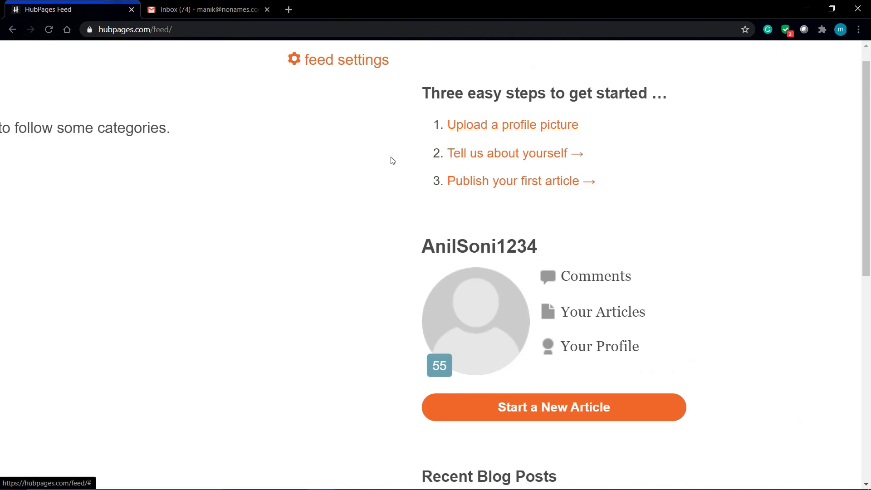
pyautogui.scroll(-5, 392, 161)
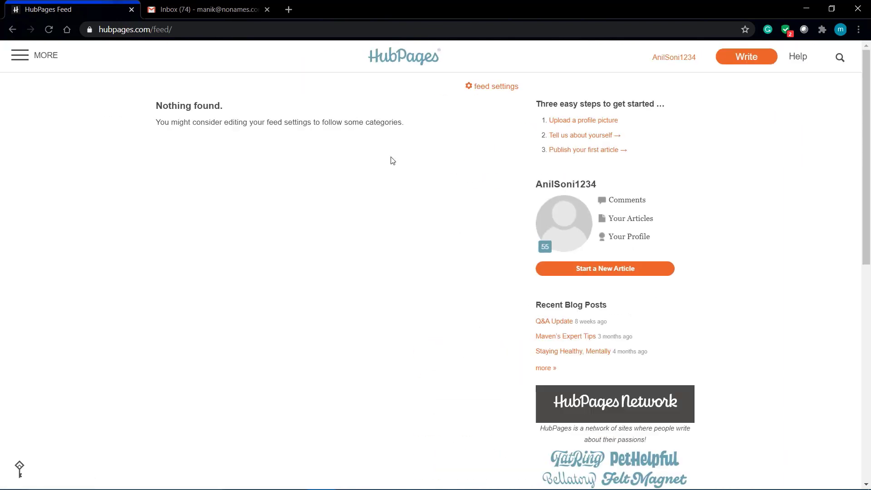
pyautogui.click(582, 121)
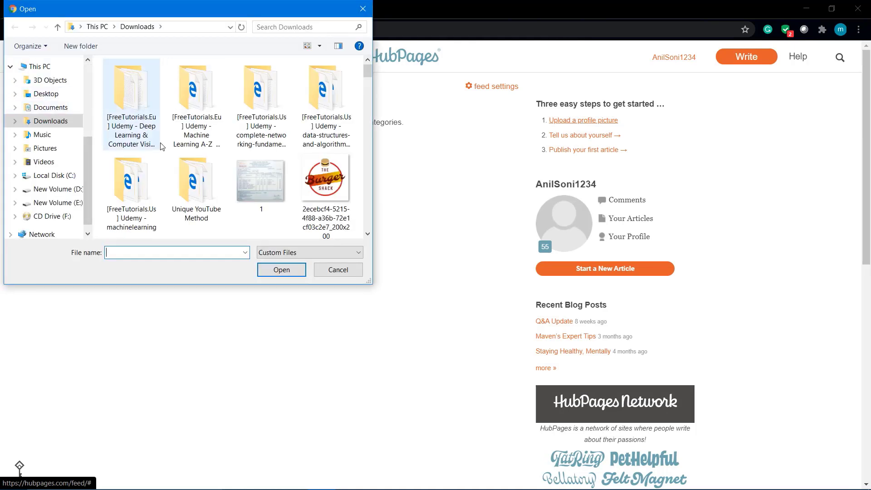
pyautogui.scroll(-5, 181, 158)
pyautogui.scroll(-2, 174, 153)
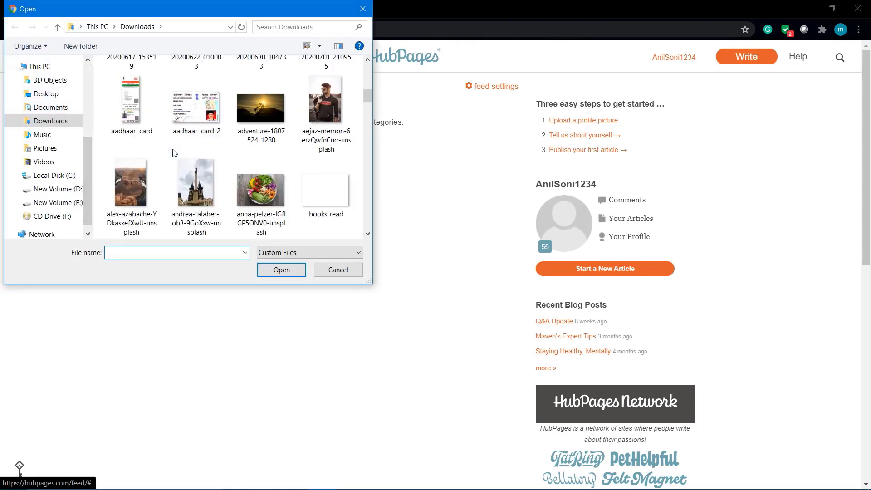
pyautogui.doubleClick(315, 107)
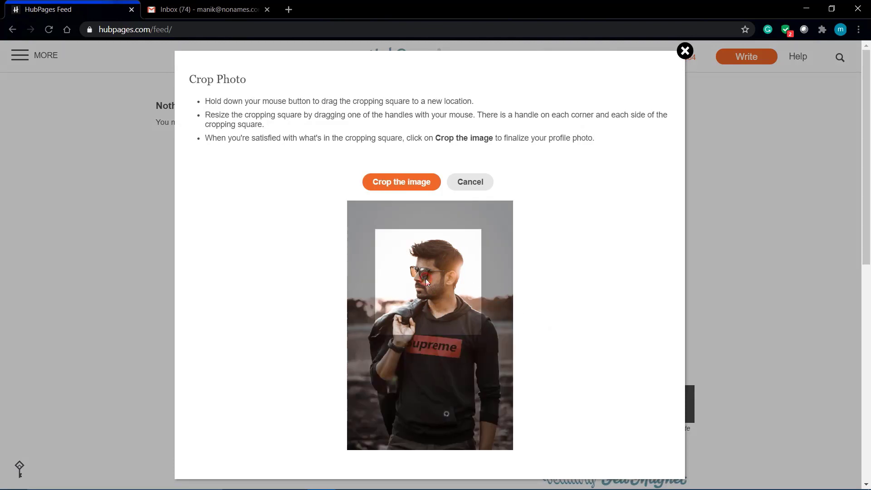
pyautogui.click(405, 185)
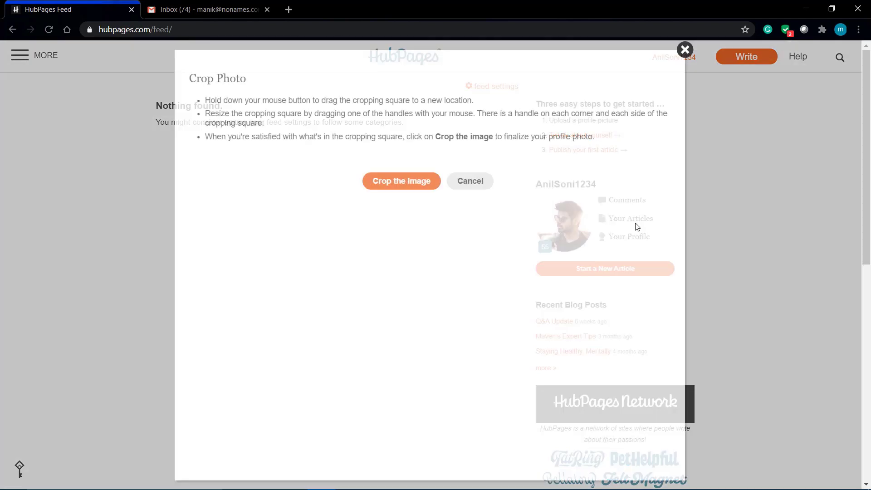
pyautogui.click(474, 182)
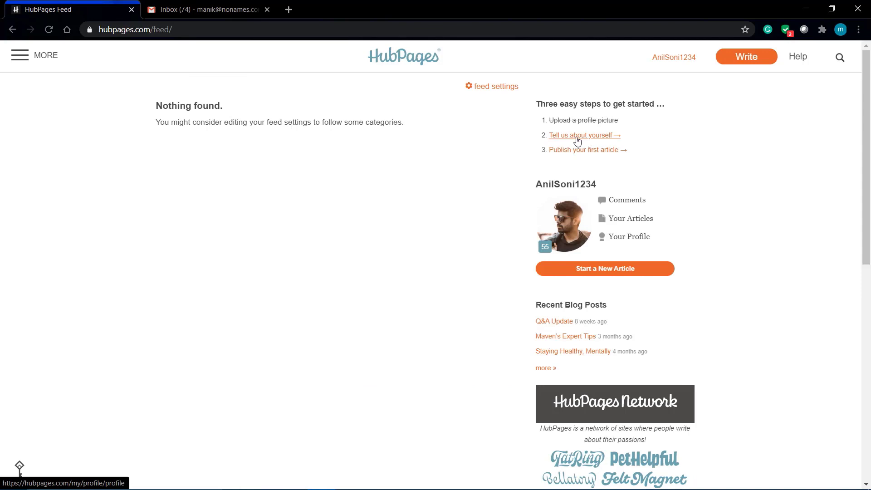
# - Open Edit Profile and fill Real Name and location from the saved autofill entry
pyautogui.click(595, 136)
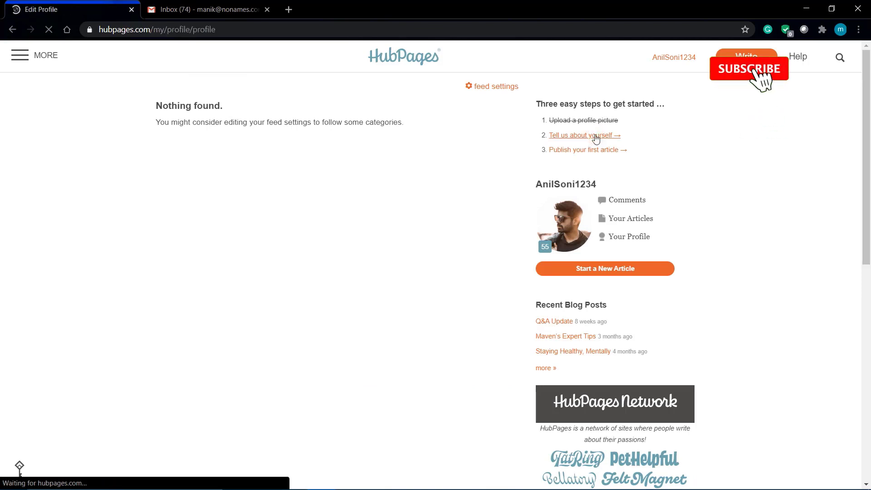
pyautogui.scroll(-5, 325, 270)
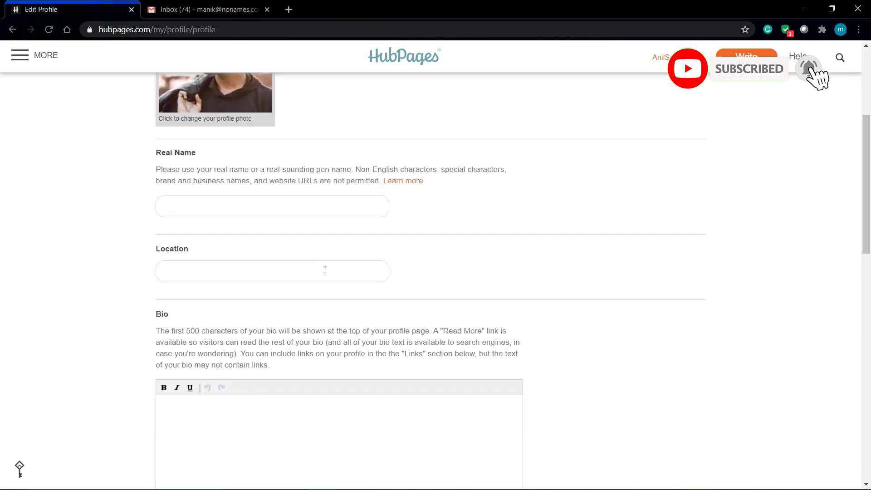
pyautogui.click(236, 171)
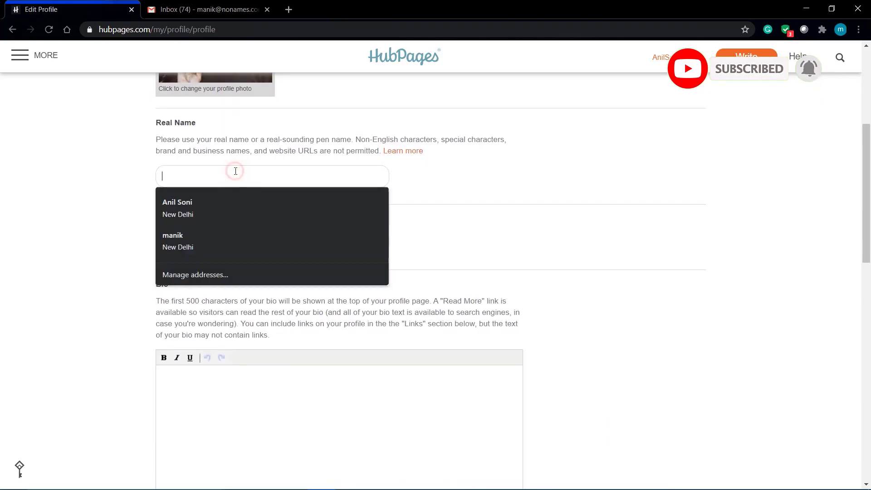
pyautogui.press('Down')
pyautogui.press('Return')
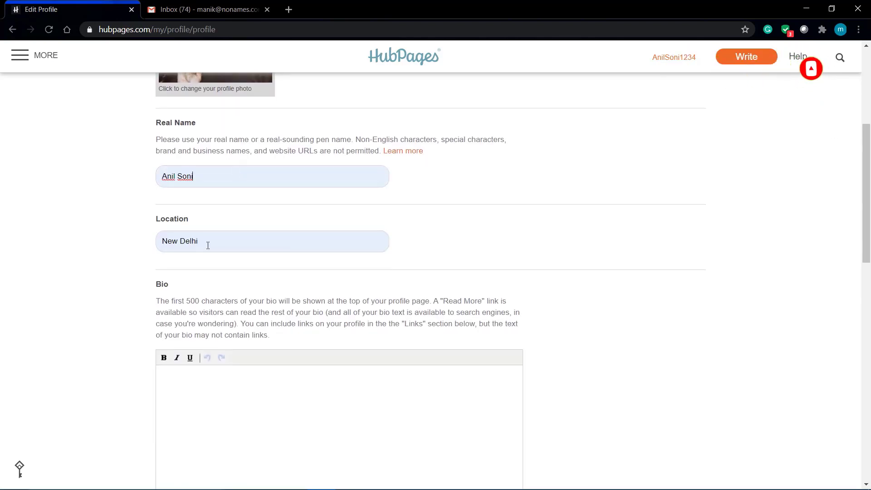
# - Paste the one-line professional-writer bio into the Bio box
pyautogui.scroll(-5, 208, 245)
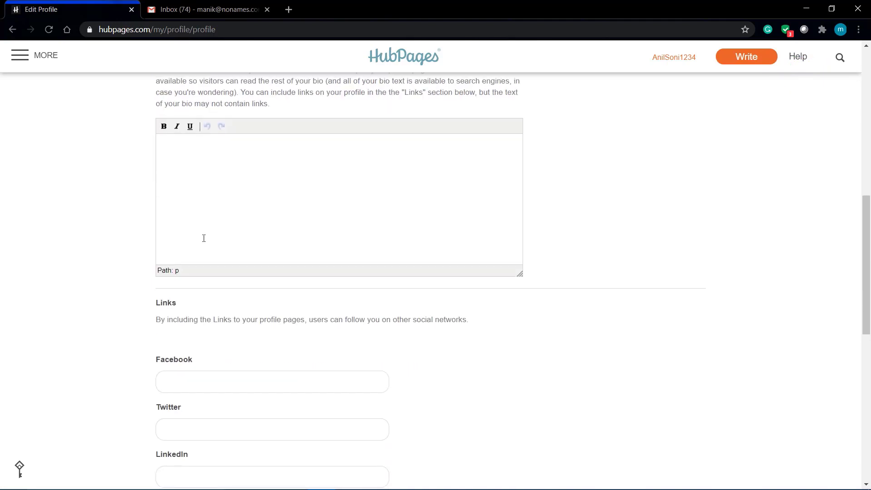
pyautogui.scroll(2, 204, 238)
pyautogui.click(222, 224)
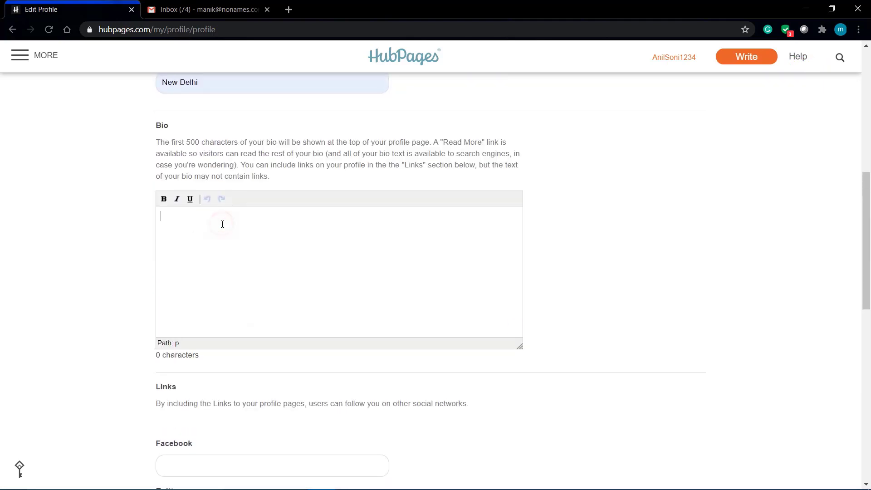
pyautogui.write('I am a professional writer, who is fascinated with fictitious and horror themes.')
pyautogui.click(468, 242)
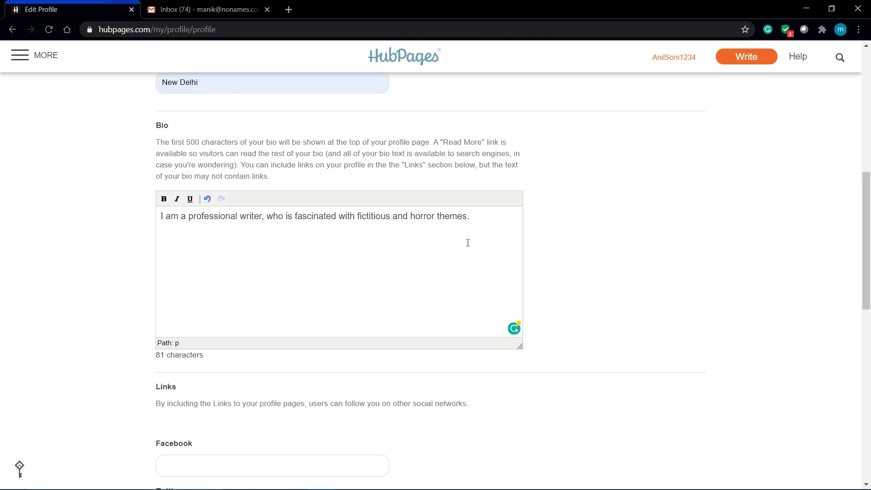
pyautogui.doubleClick(385, 215)
pyautogui.moveTo(469, 216); pyautogui.dragTo(388, 216)
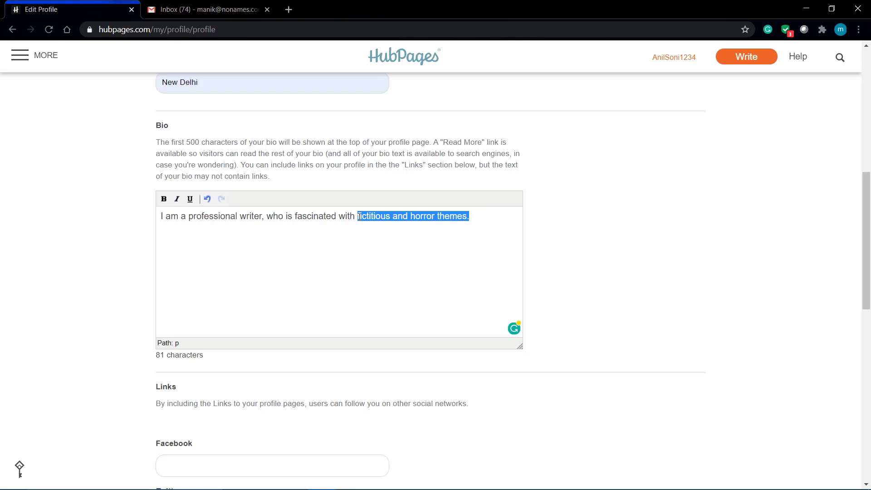
# - Save the Edit Profile changes
pyautogui.scroll(-9, 359, 217)
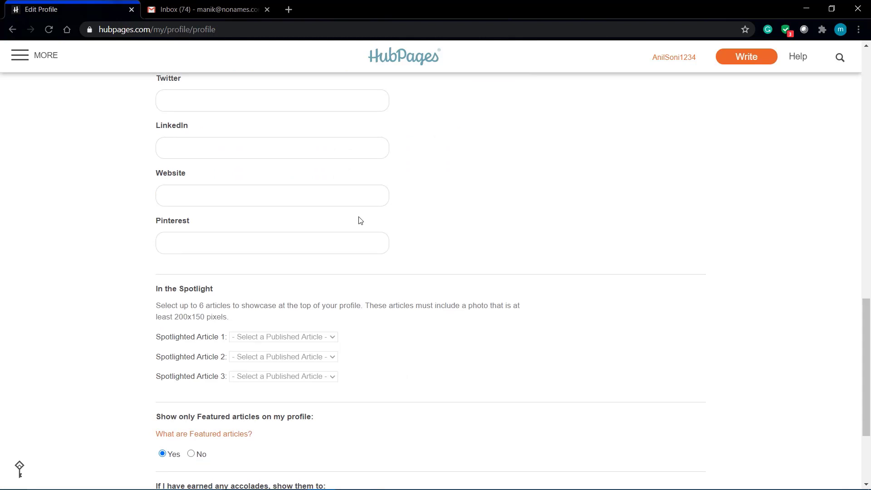
pyautogui.scroll(4, 358, 220)
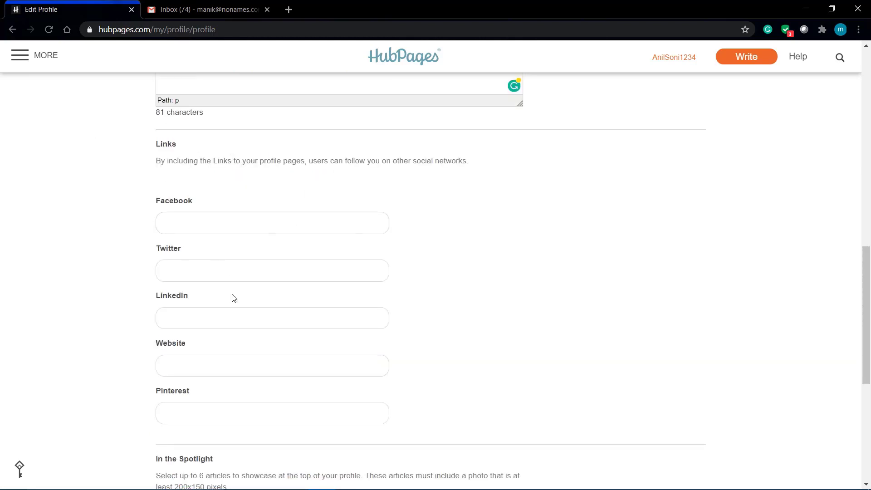
pyautogui.scroll(-6, 232, 298)
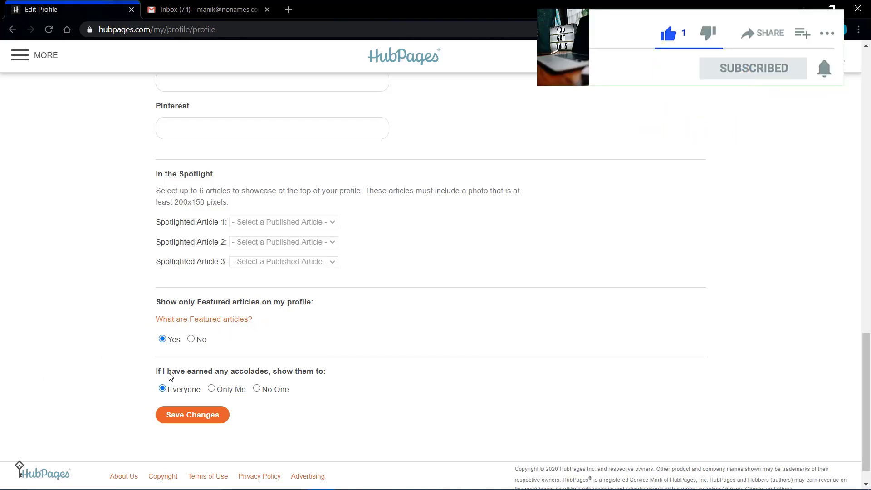
pyautogui.moveTo(168, 373); pyautogui.dragTo(289, 373)
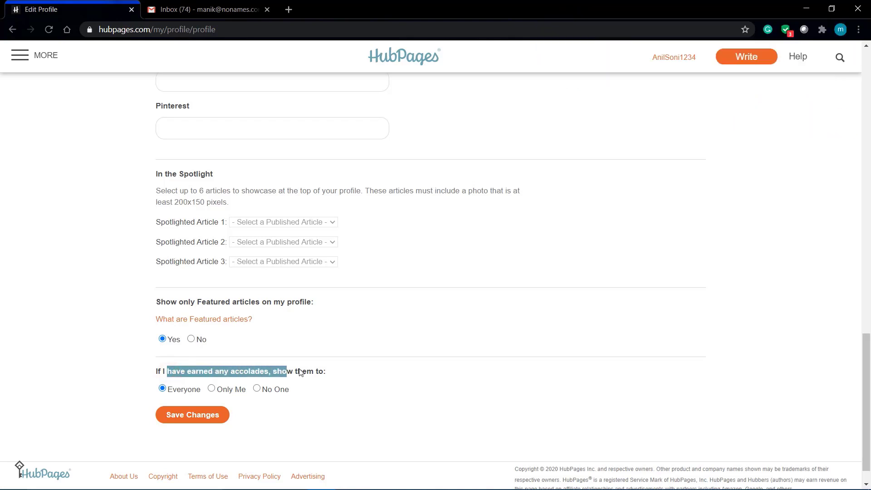
pyautogui.click(193, 415)
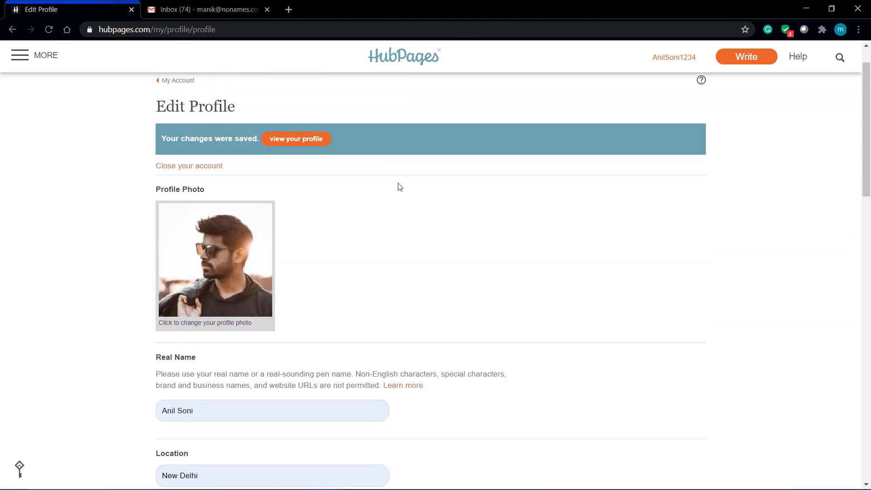
# - Open the public profile from the saved banner and view its About and Fan Mail tabs
pyautogui.click(303, 143)
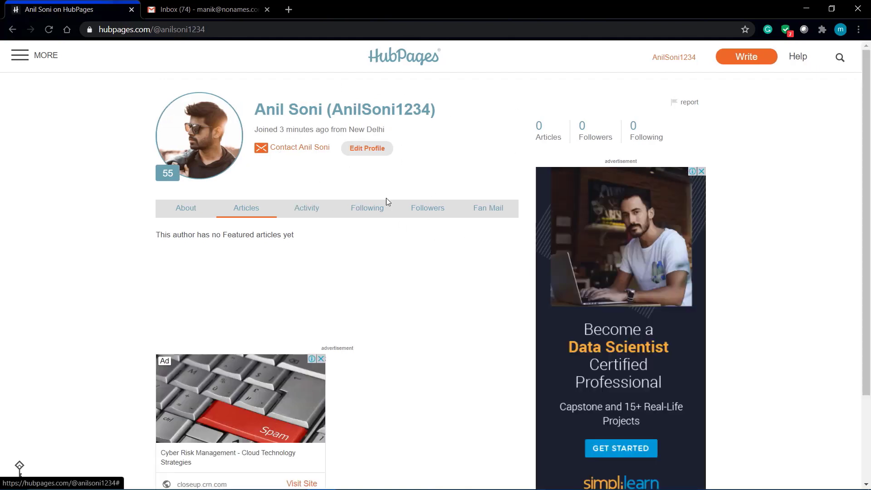
pyautogui.scroll(-1, 402, 279)
pyautogui.scroll(-2, 402, 279)
pyautogui.scroll(3, 402, 278)
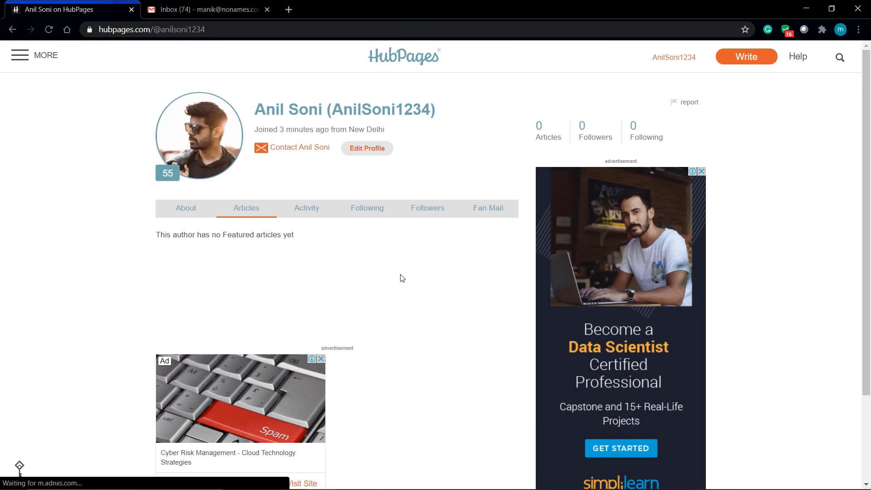
pyautogui.click(178, 210)
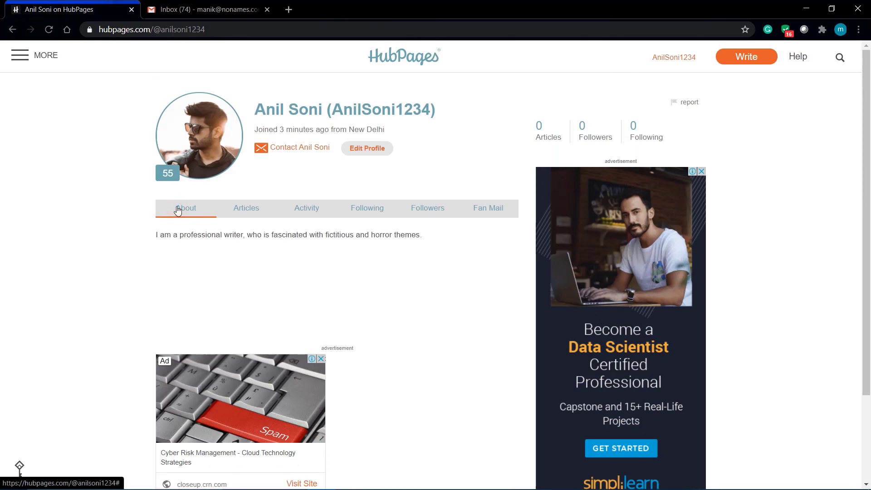
pyautogui.click(497, 209)
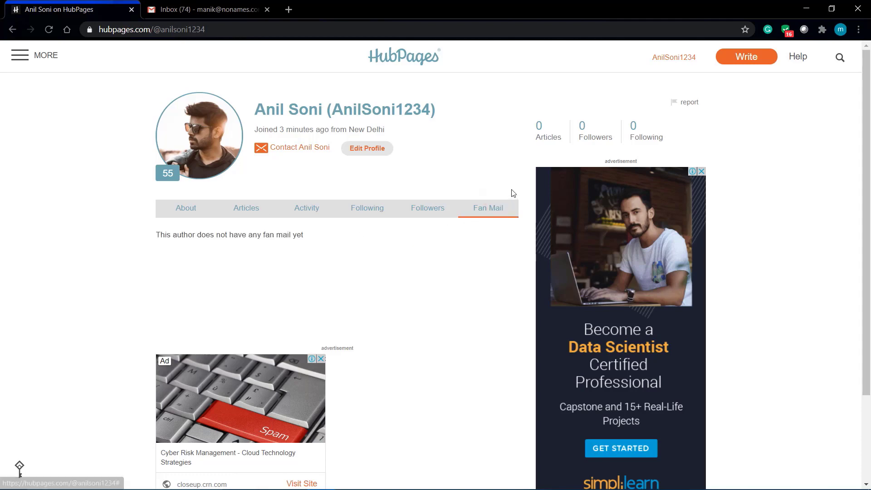
pyautogui.scroll(-3, 467, 212)
# - Start a new article with Write and put the cursor in the Create an Article Title field
pyautogui.scroll(3, 468, 212)
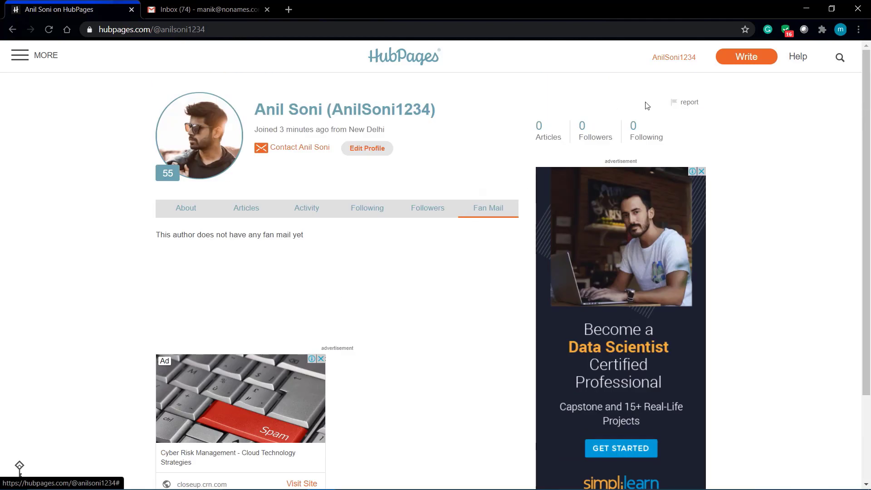
pyautogui.scroll(5, 745, 55)
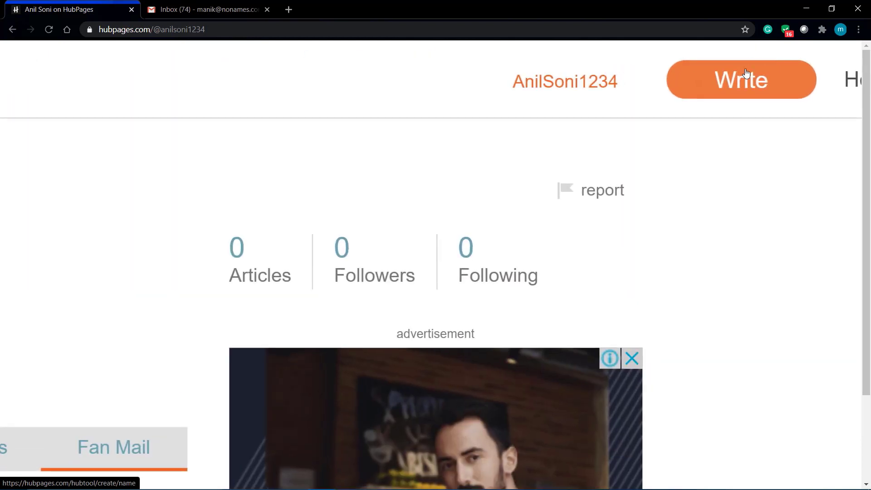
pyautogui.click(747, 73)
pyautogui.scroll(-5, 280, 259)
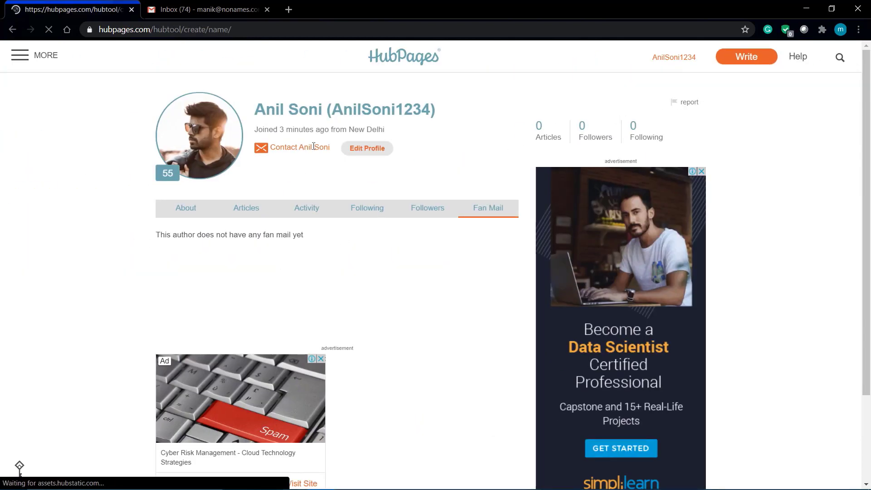
pyautogui.scroll(-1, 292, 275)
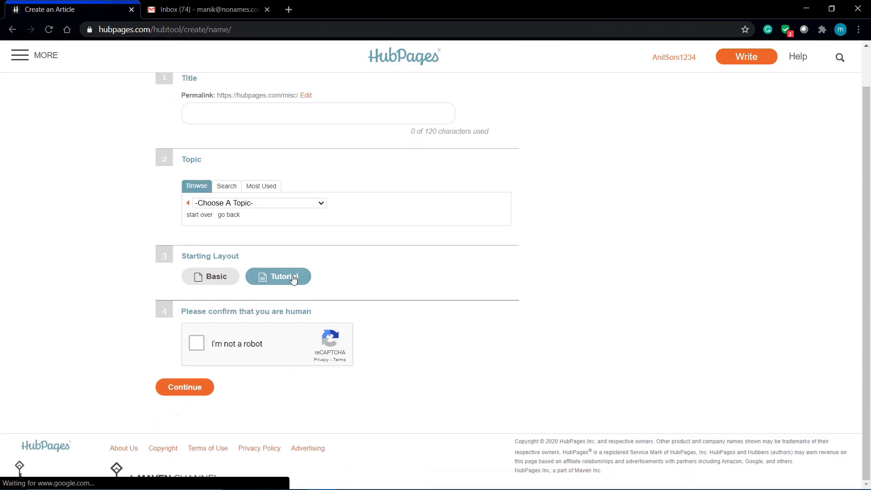
pyautogui.scroll(1, 293, 275)
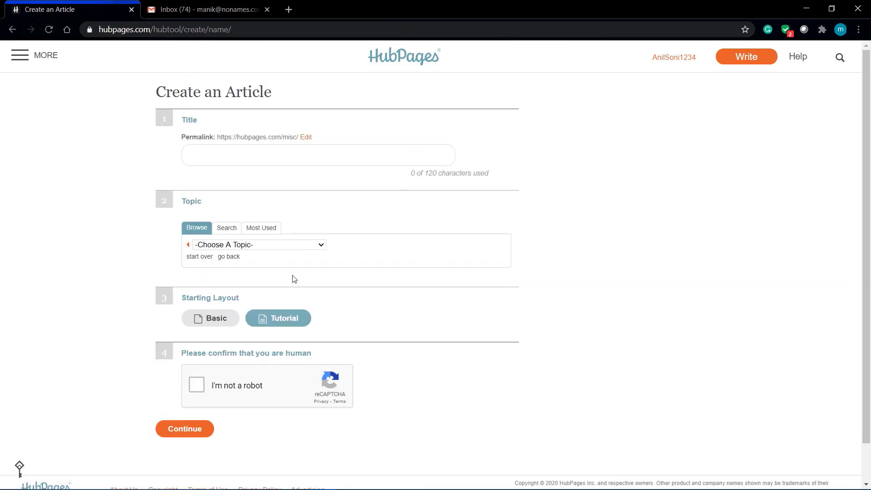
pyautogui.click(242, 154)
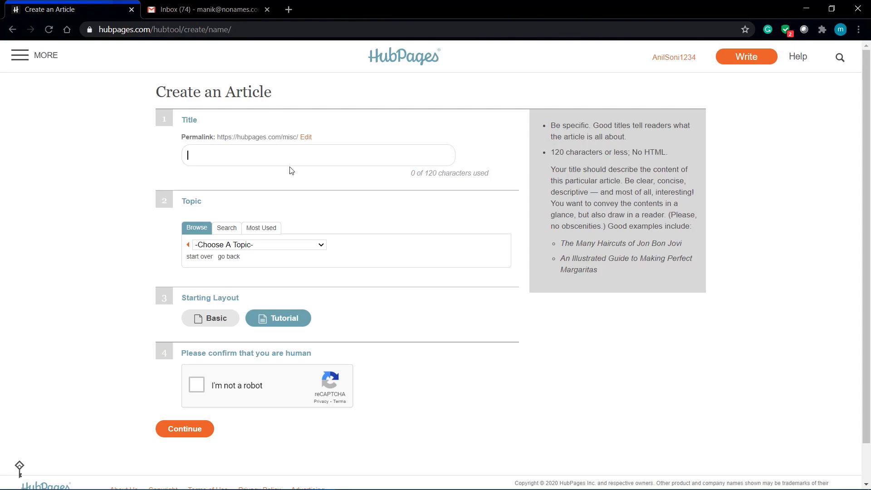
# - Search Google for 'article factory' in a new tab and open the Articles Factory result
pyautogui.click(289, 10)
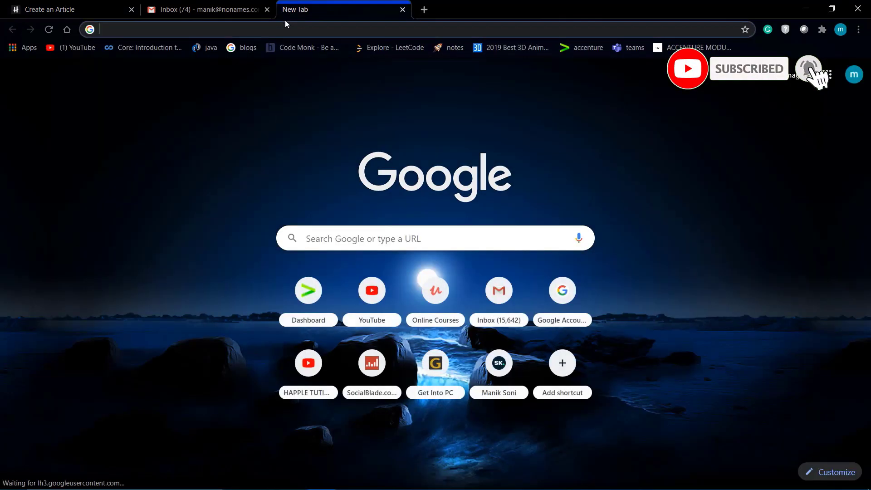
pyautogui.write('art')
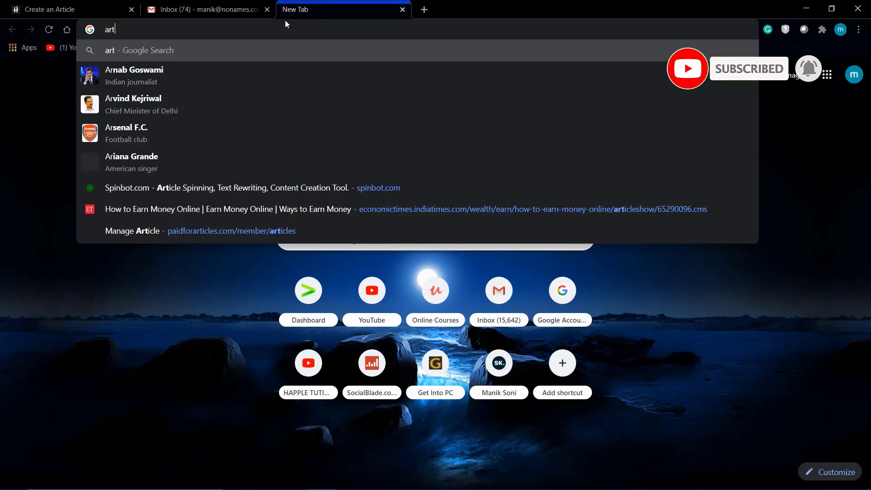
pyautogui.write('icle')
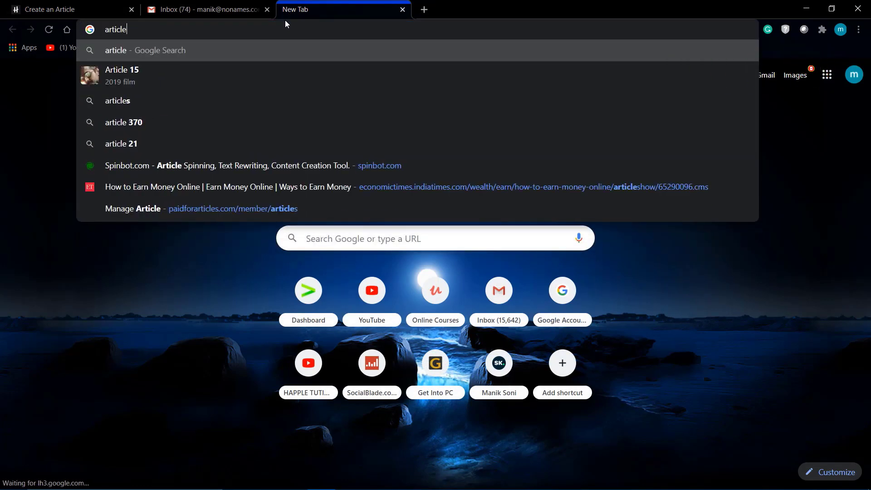
pyautogui.write(' factory')
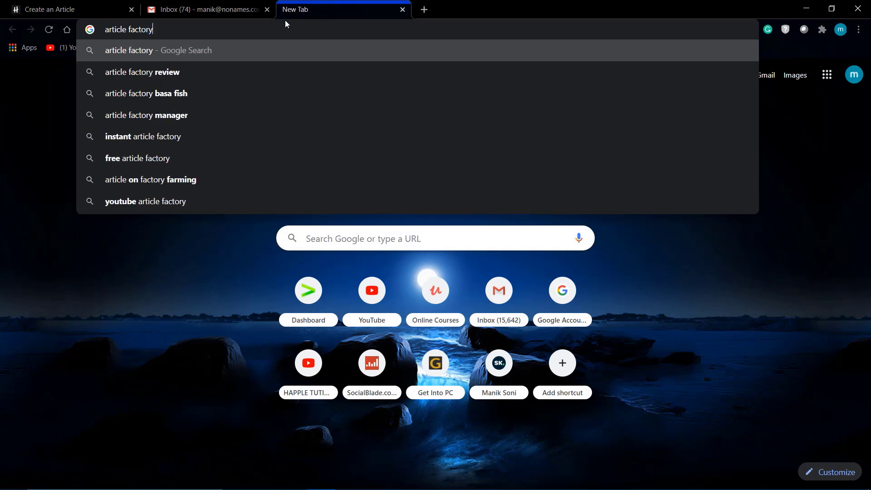
pyautogui.press('Return')
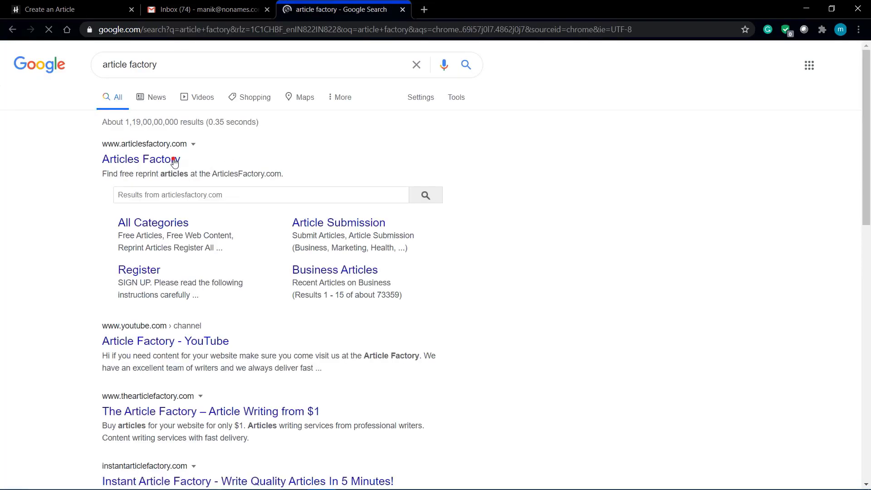
pyautogui.click(173, 159)
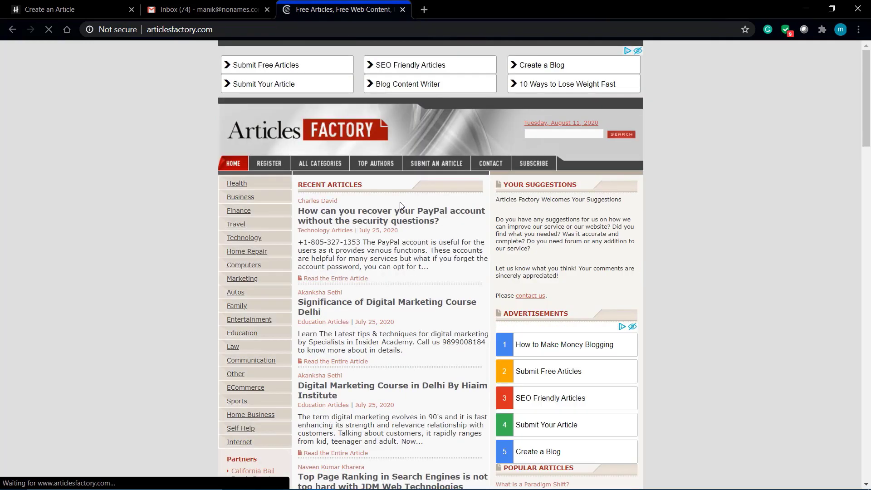
# - Go to the Technology category and open the PayPal account recovery article
pyautogui.scroll(-2, 399, 203)
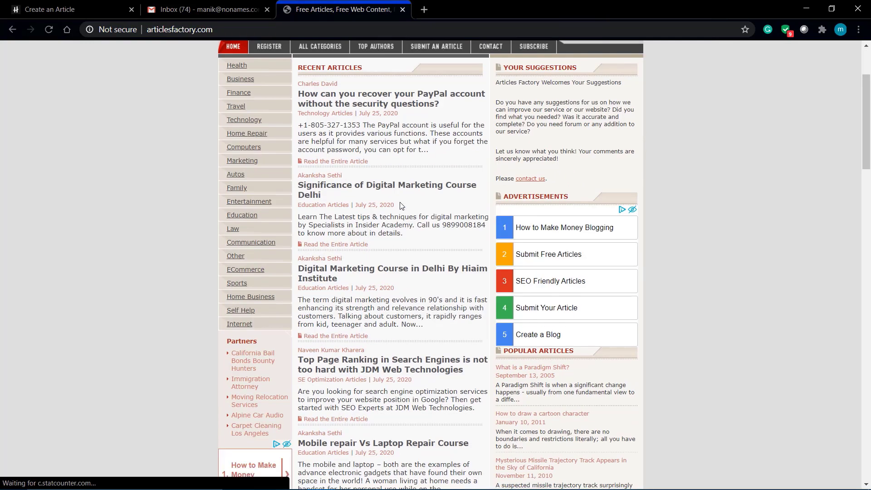
pyautogui.scroll(4, 112, 237)
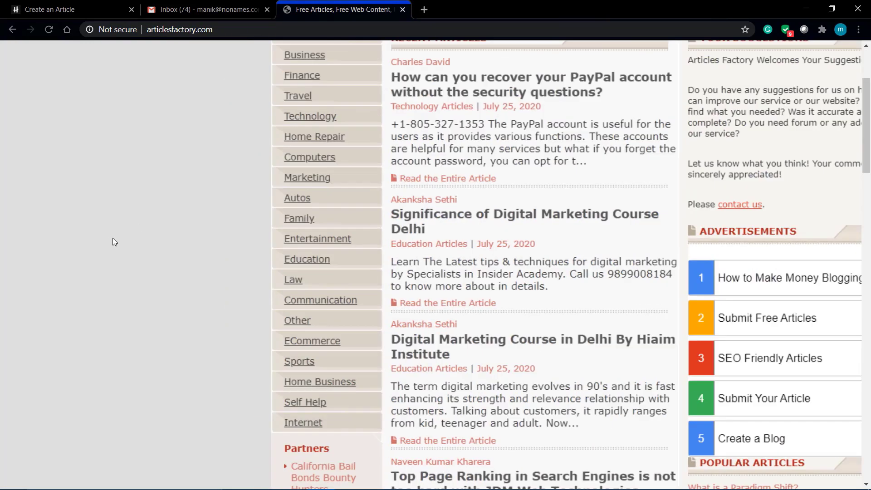
pyautogui.scroll(-4, 113, 238)
pyautogui.scroll(-4, 127, 239)
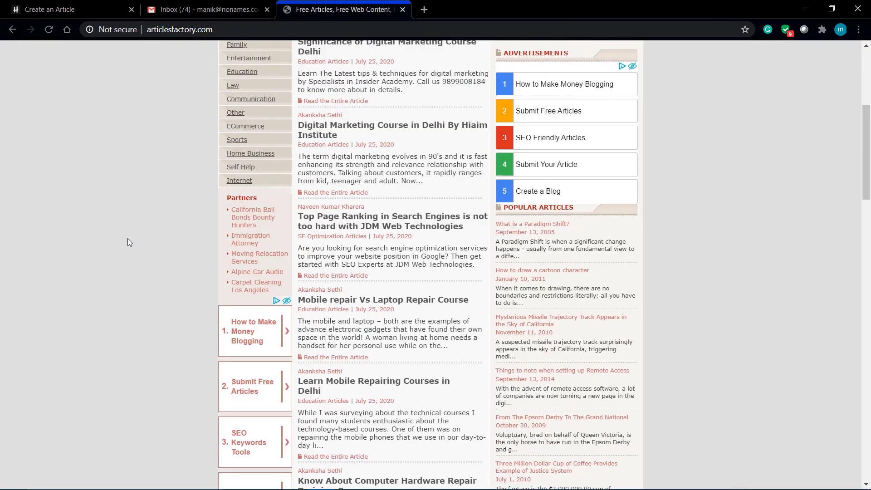
pyautogui.scroll(5, 127, 239)
pyautogui.scroll(-1, 127, 238)
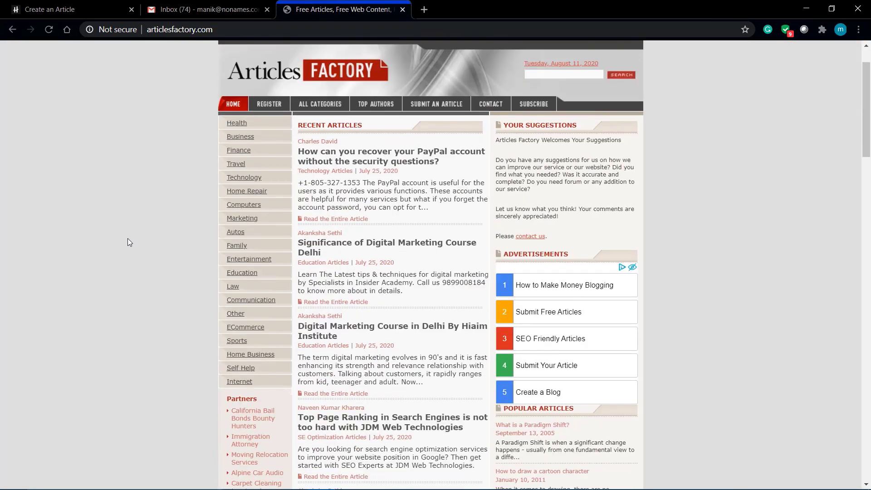
pyautogui.click(252, 180)
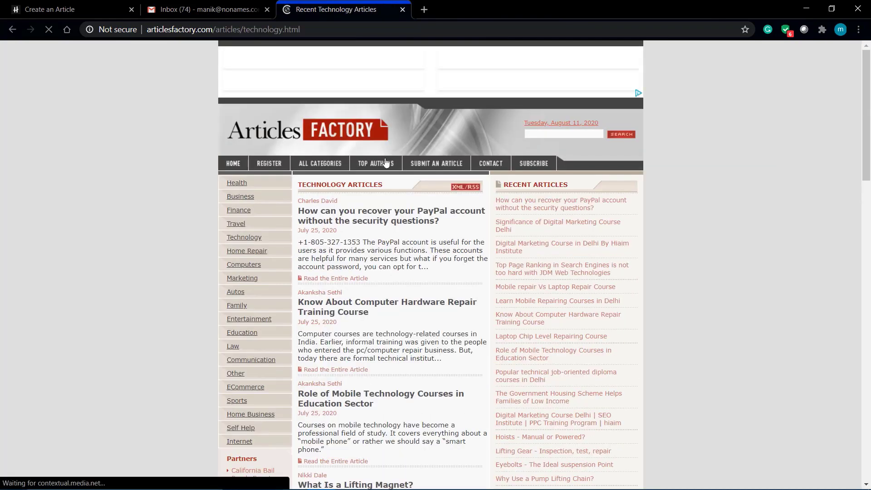
pyautogui.click(381, 222)
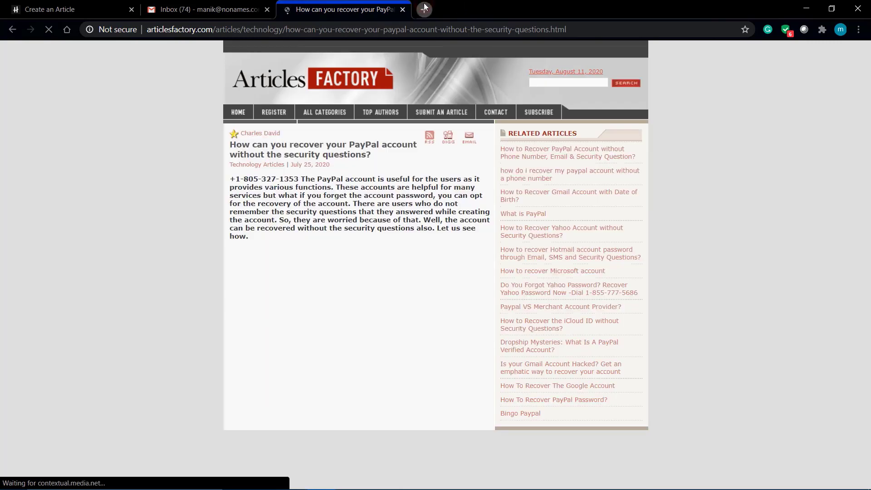
# - Load spinbot.com in a new tab, then return to the Articles Factory tab
pyautogui.click(425, 9)
pyautogui.click(323, 9)
pyautogui.scroll(-10, 376, 271)
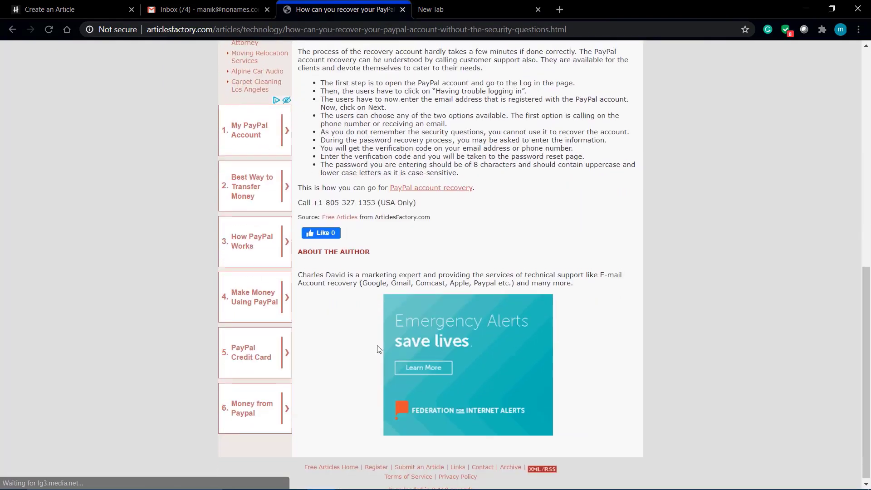
pyautogui.scroll(10, 379, 349)
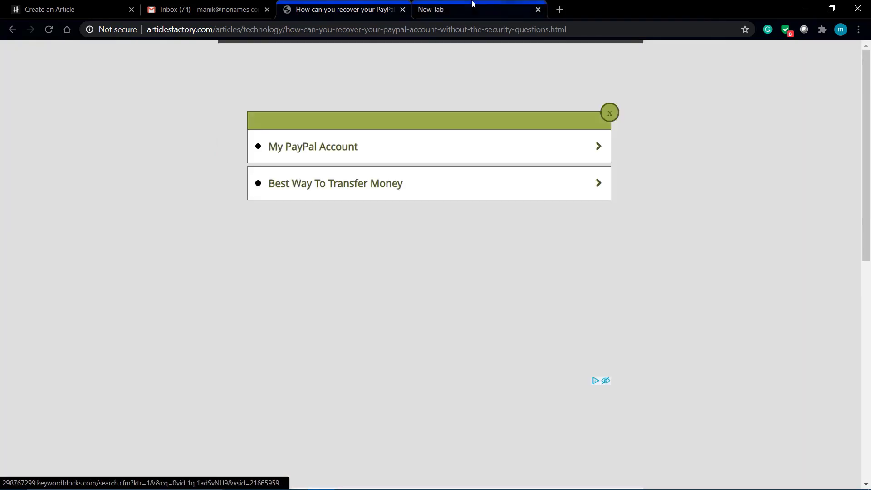
pyautogui.click(472, 7)
pyautogui.write('spinbot.com')
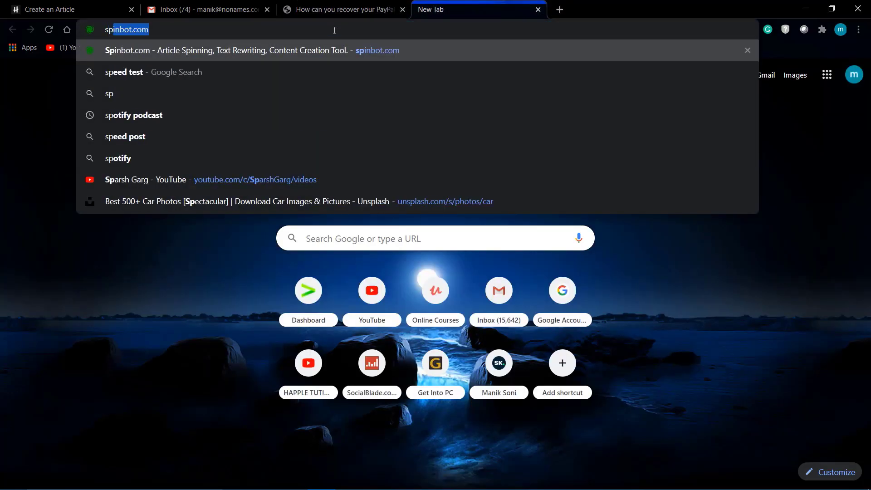
pyautogui.press('Return')
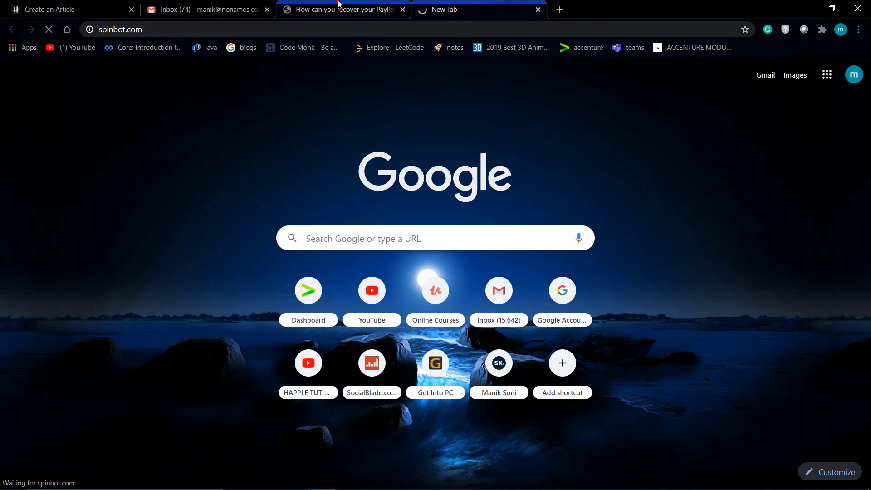
pyautogui.click(293, 6)
pyautogui.hscroll(-5, 227, 157)
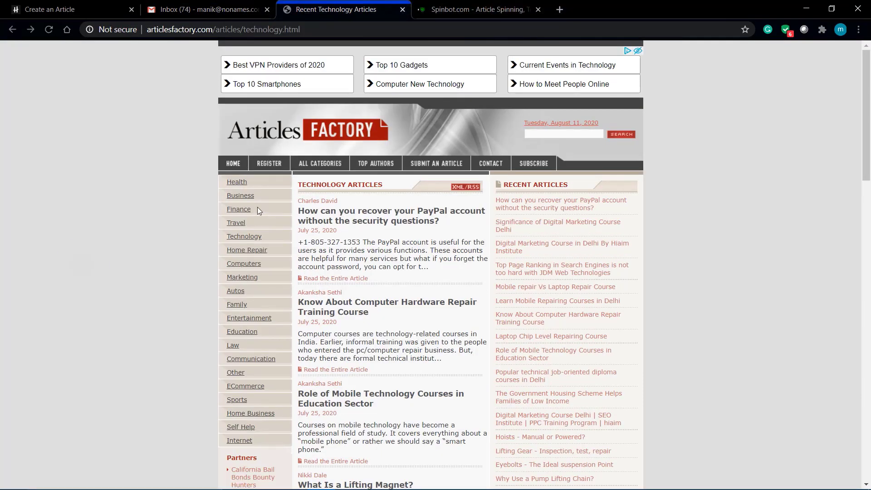
# - Open Health > 'Treatment for Lactose Intolerance You Must Want to Know' and select its first two paragraphs
pyautogui.click(234, 183)
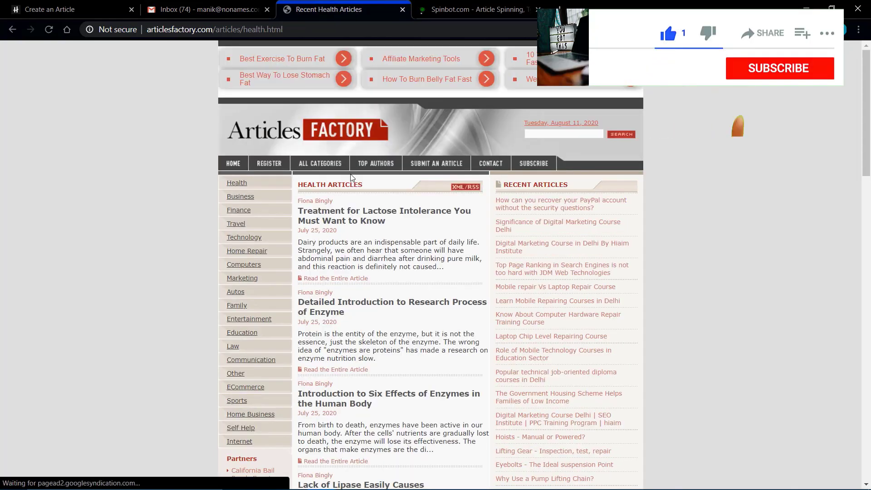
pyautogui.click(346, 217)
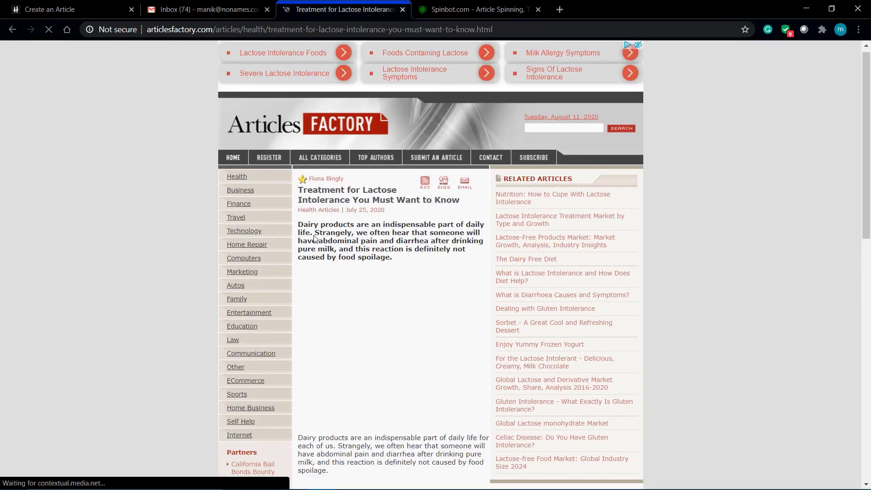
pyautogui.scroll(-6, 316, 239)
pyautogui.scroll(-3, 316, 239)
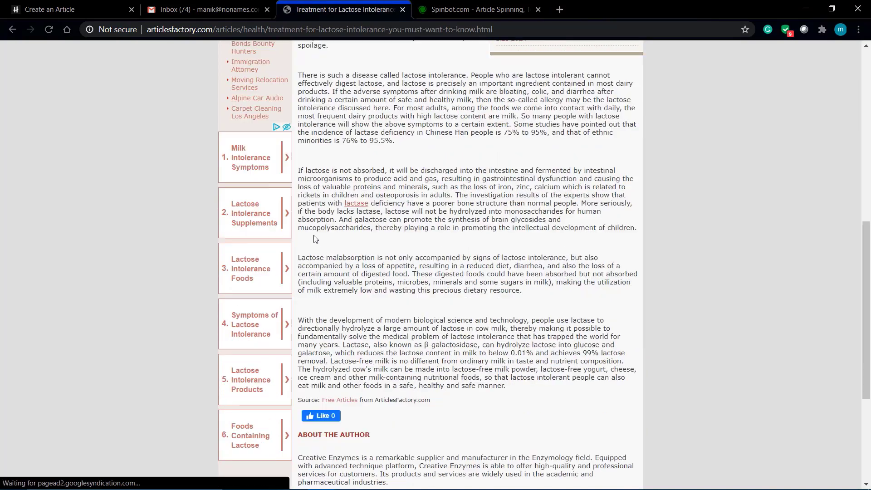
pyautogui.scroll(2, 315, 237)
pyautogui.scroll(2, 314, 235)
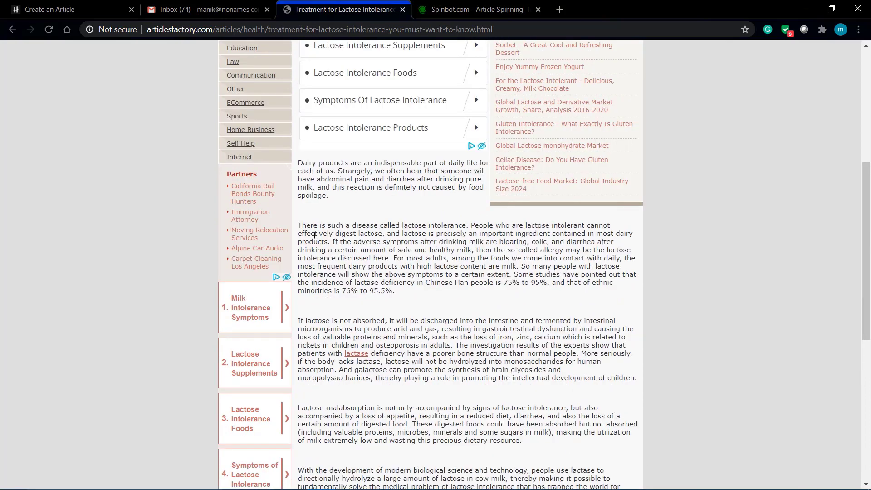
pyautogui.moveTo(299, 163); pyautogui.dragTo(410, 297)
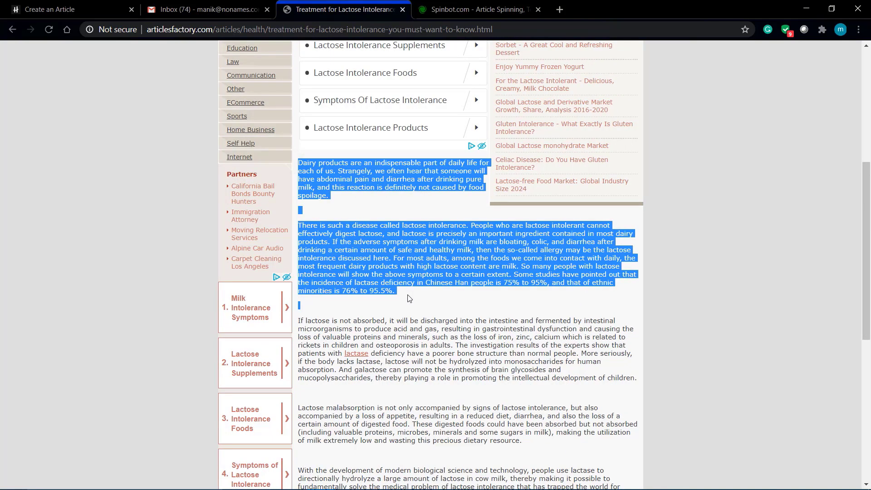
# - Paste the lactose paragraphs into Spinbot, pass the reCAPTCHA and run the rewrite
pyautogui.click(467, 9)
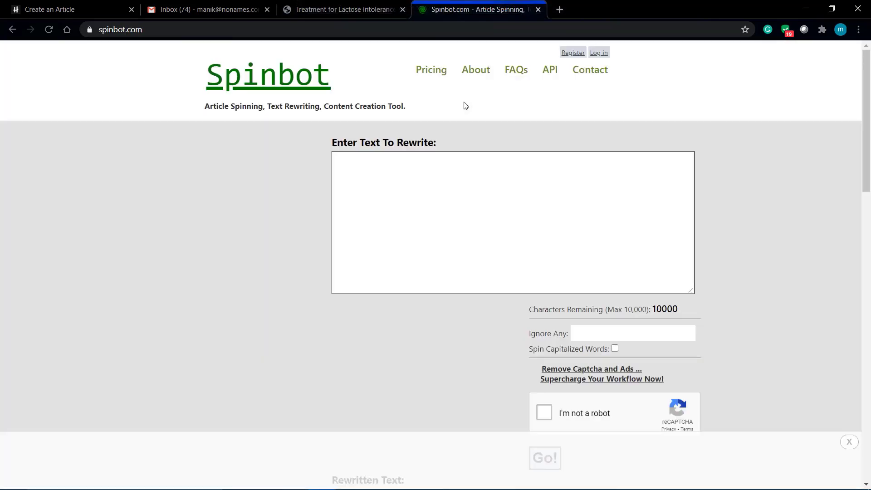
pyautogui.click(403, 187)
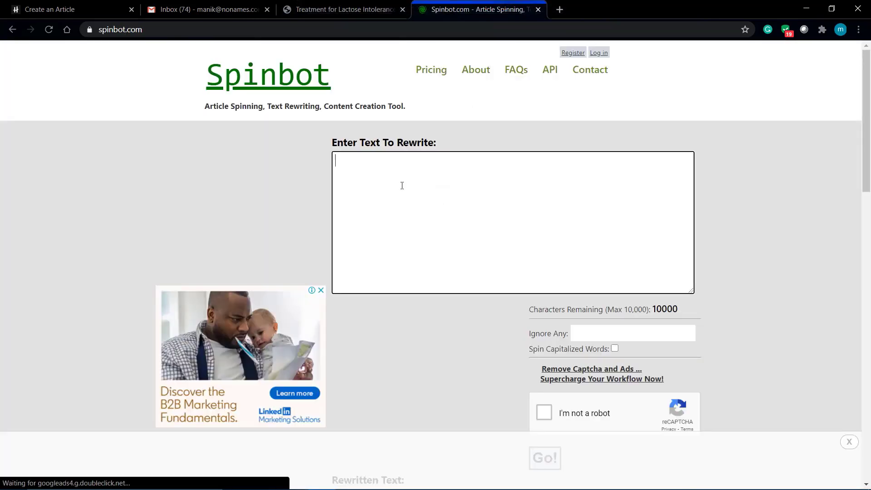
pyautogui.rightClick(401, 189)
pyautogui.click(430, 275)
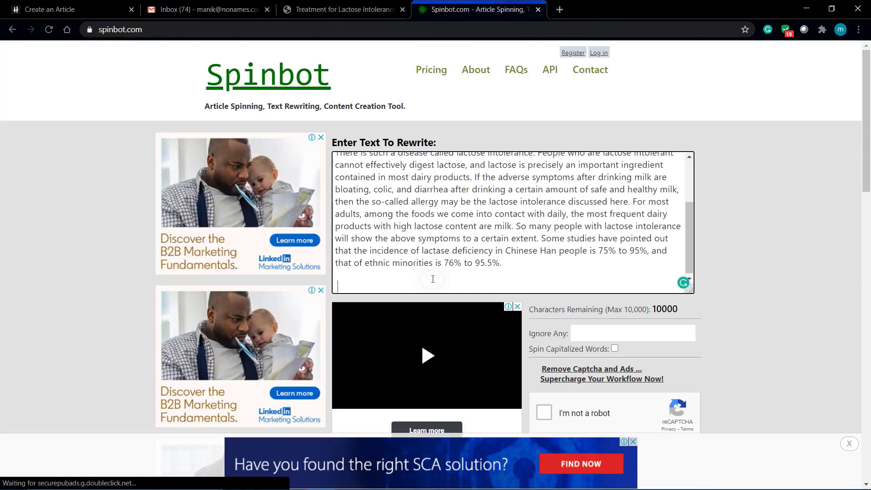
pyautogui.scroll(-2, 746, 393)
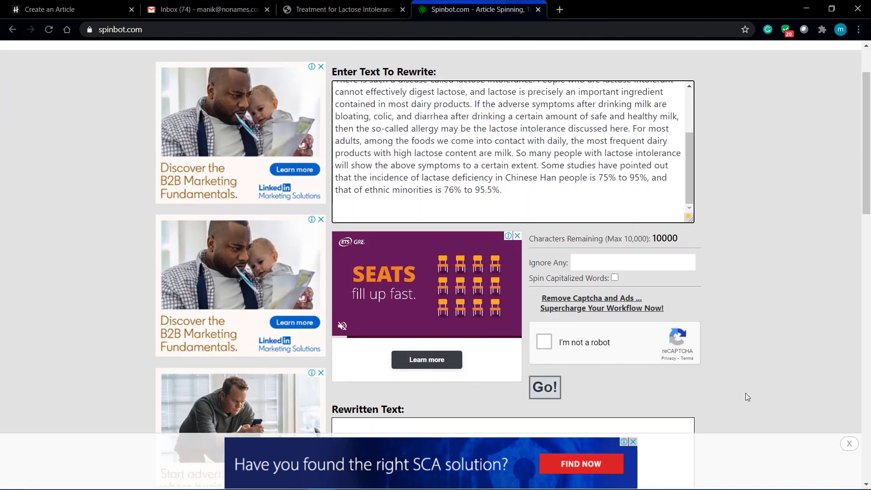
pyautogui.scroll(-1, 578, 353)
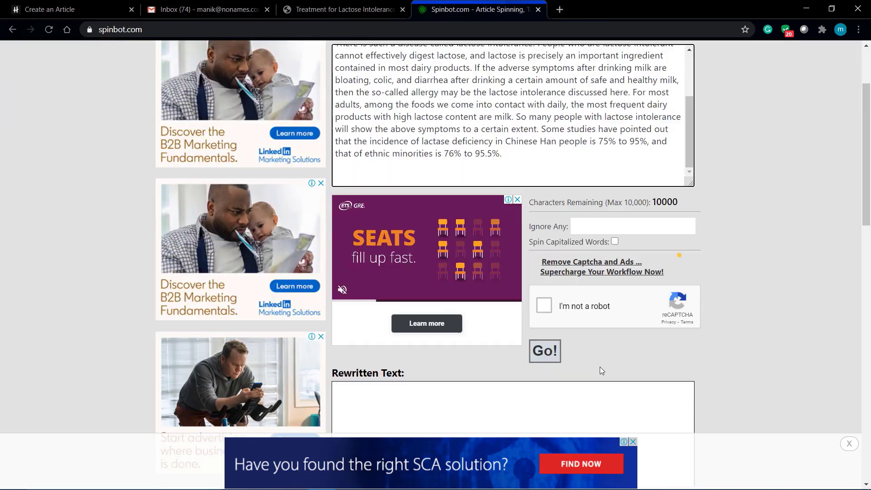
pyautogui.click(544, 299)
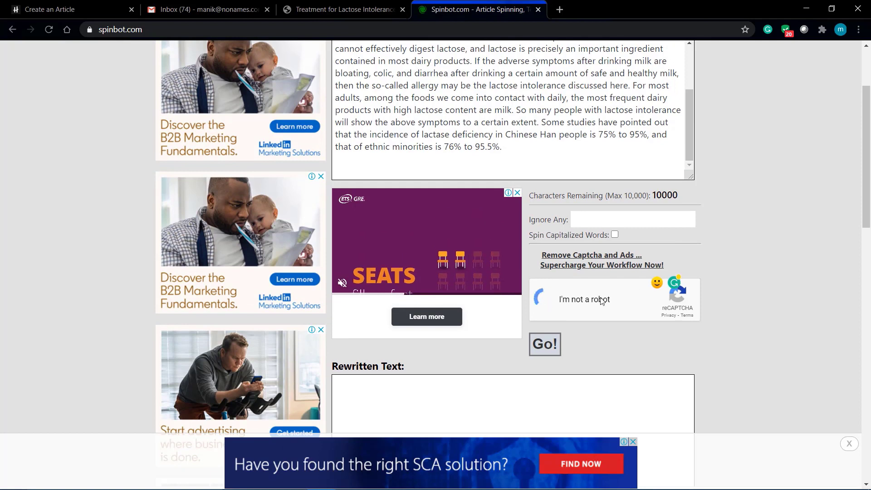
pyautogui.click(544, 345)
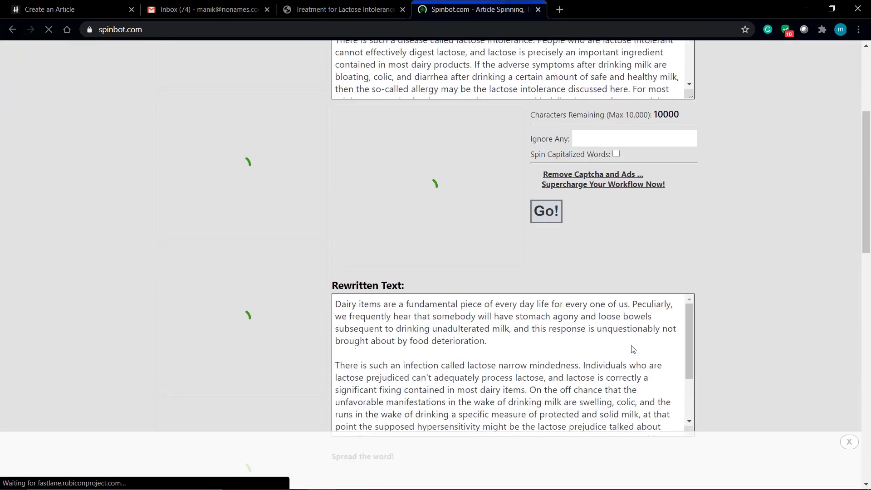
# - Copy all of the rewritten text and return to the lactose intolerance article tab
pyautogui.scroll(-3, 457, 391)
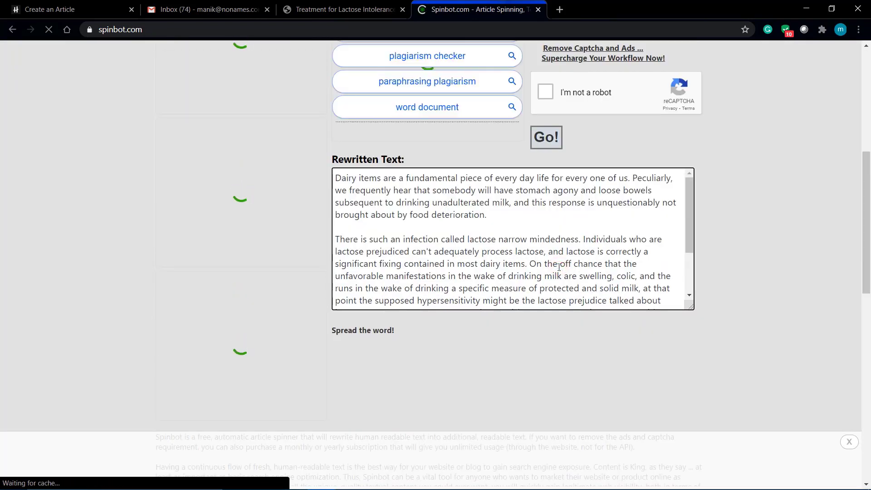
pyautogui.hotkey('ctrl', 'a')
pyautogui.rightClick(526, 253)
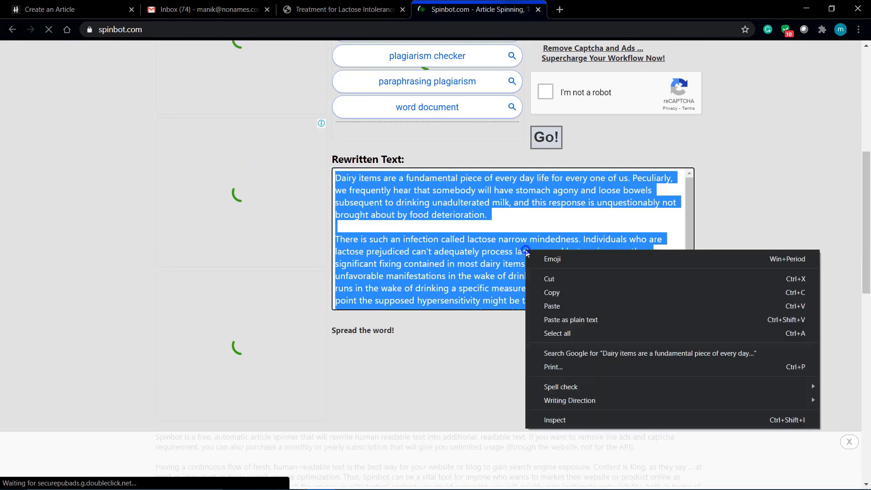
pyautogui.click(564, 292)
pyautogui.click(344, 9)
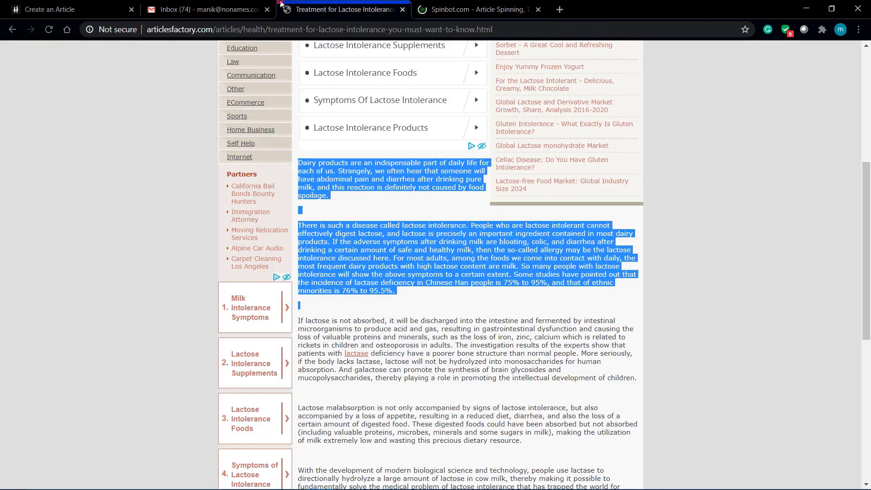
# - Choose Health as the new article's topic and Basic as its starting layout
pyautogui.click(188, 5)
pyautogui.click(55, 10)
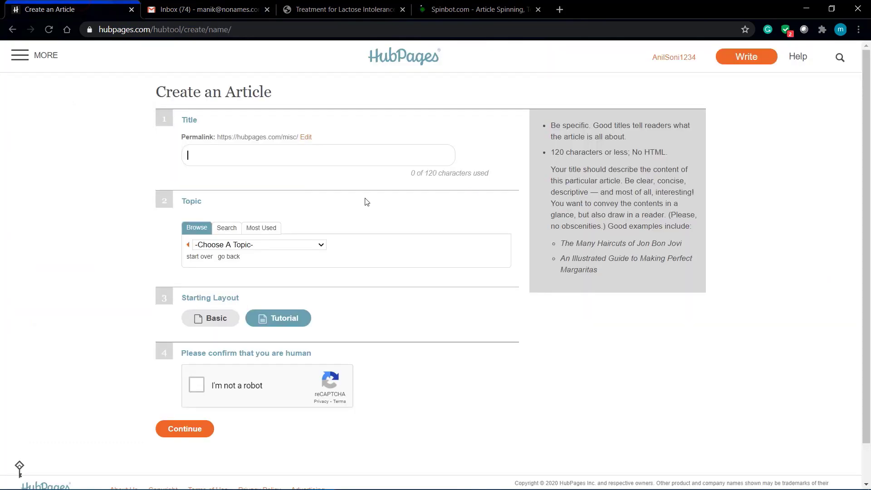
pyautogui.click(253, 244)
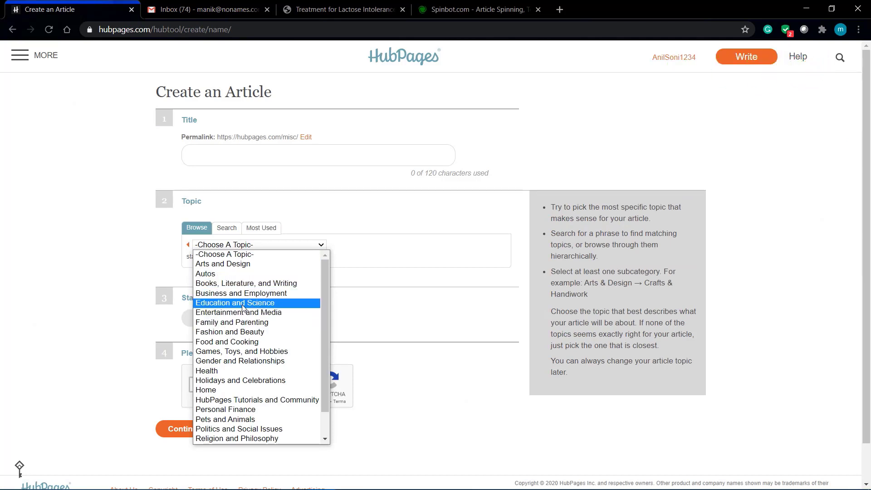
pyautogui.click(211, 371)
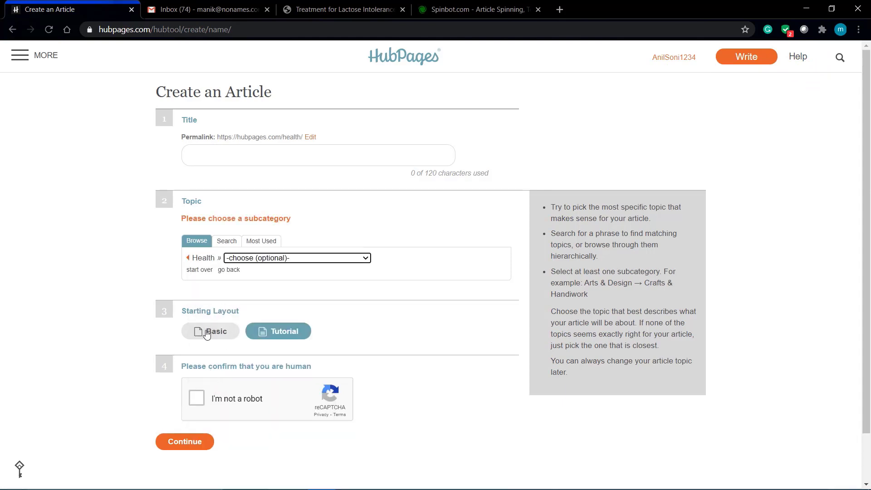
pyautogui.click(212, 334)
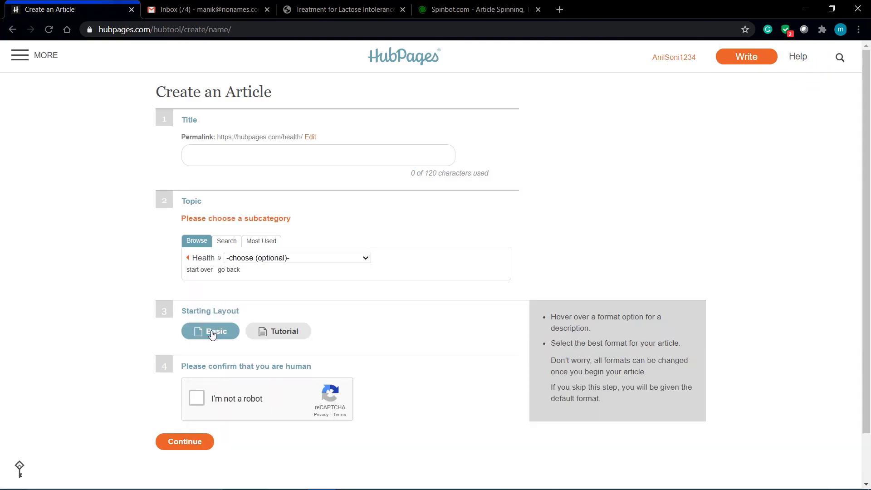
pyautogui.scroll(-1, 227, 347)
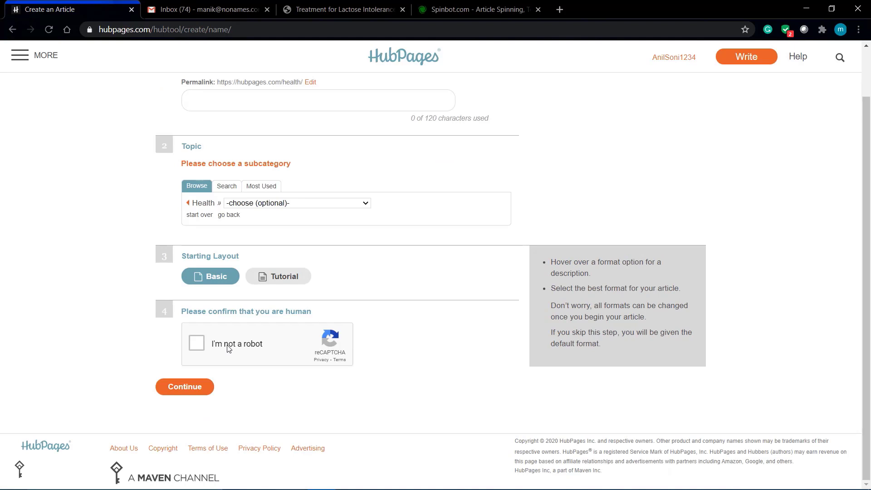
pyautogui.scroll(1, 250, 247)
pyautogui.click(272, 141)
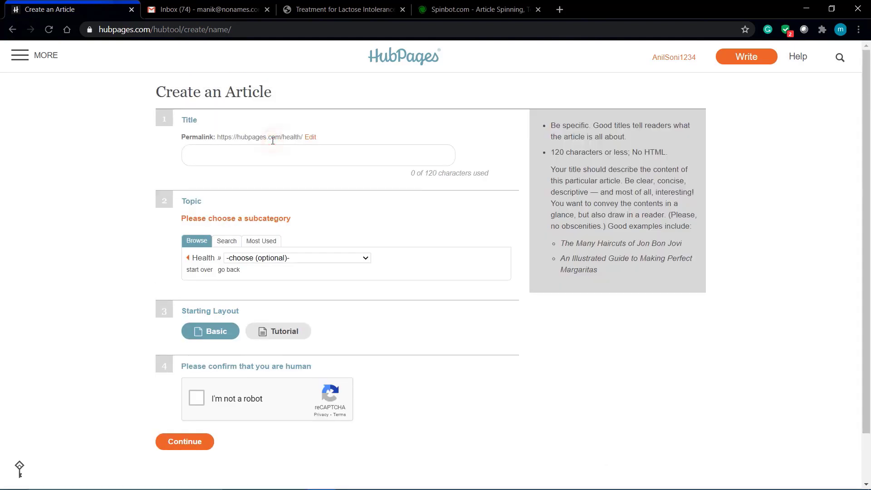
pyautogui.click(477, 9)
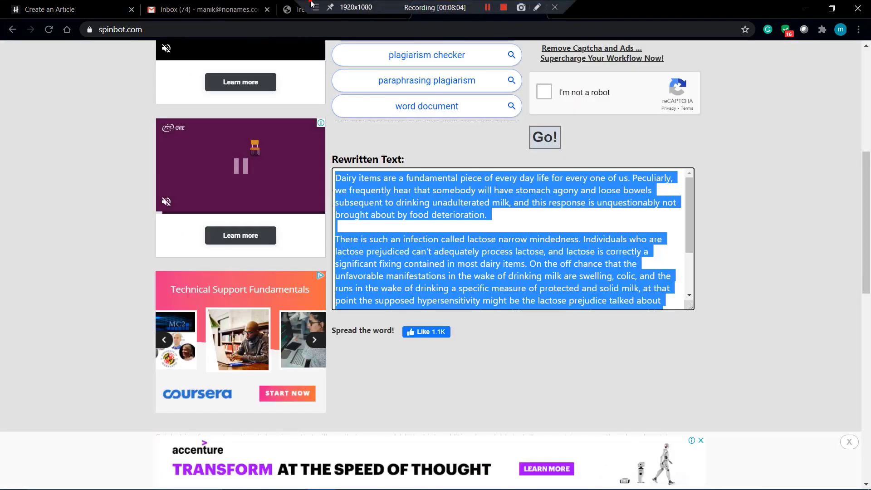
# - Select the heading 'Treatment for Lactose Intolerance You Must Want to Know' on the ArticlesFactory page
pyautogui.click(294, 9)
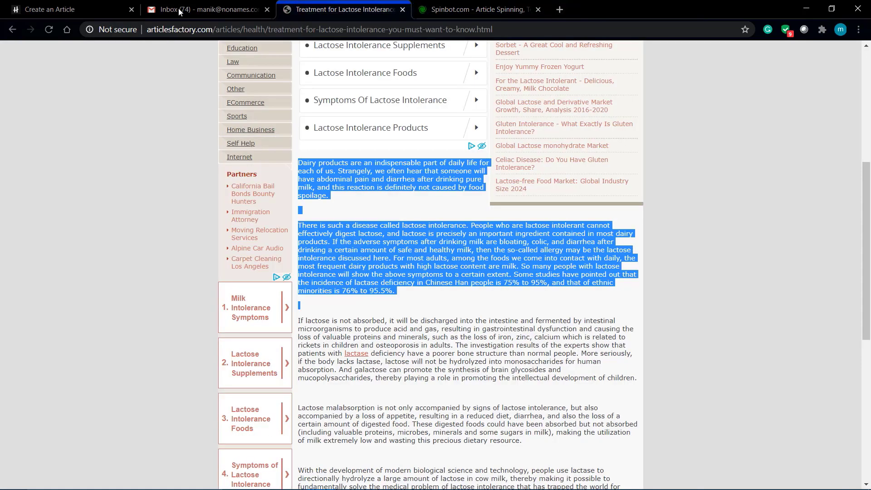
pyautogui.scroll(6, 399, 224)
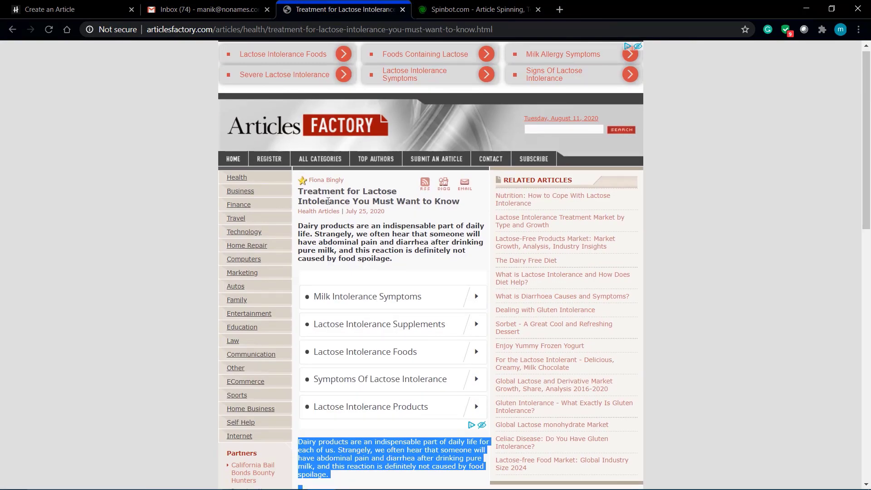
pyautogui.moveTo(299, 192); pyautogui.dragTo(461, 205)
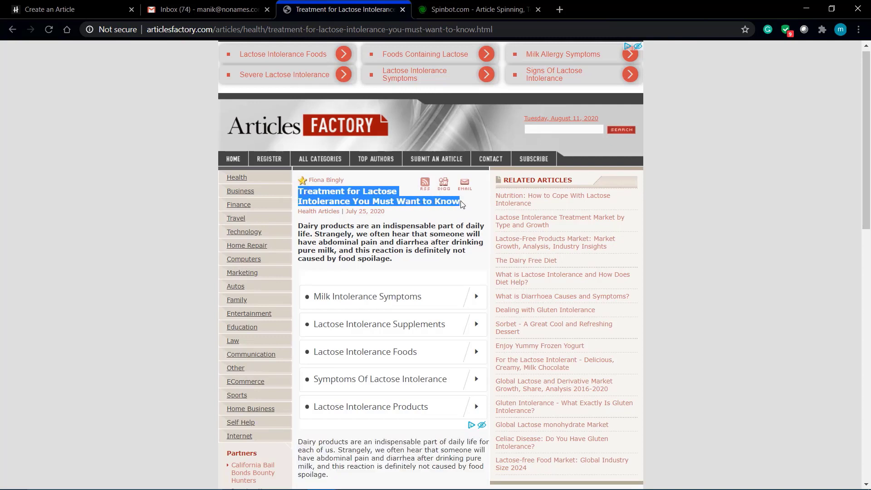
# - Paste the lactose title and pick Health » Exercise & Fitness » Exergaming Workouts as the category
pyautogui.click(58, 4)
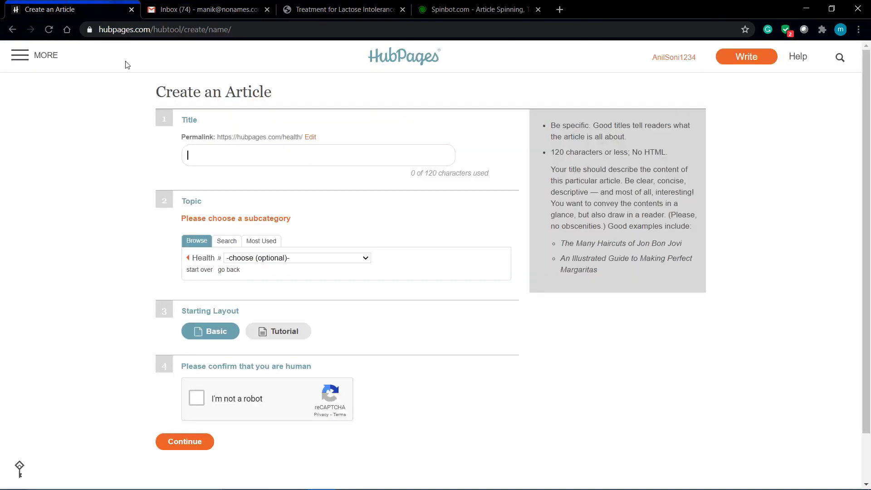
pyautogui.hotkey('ctrl', 'v')
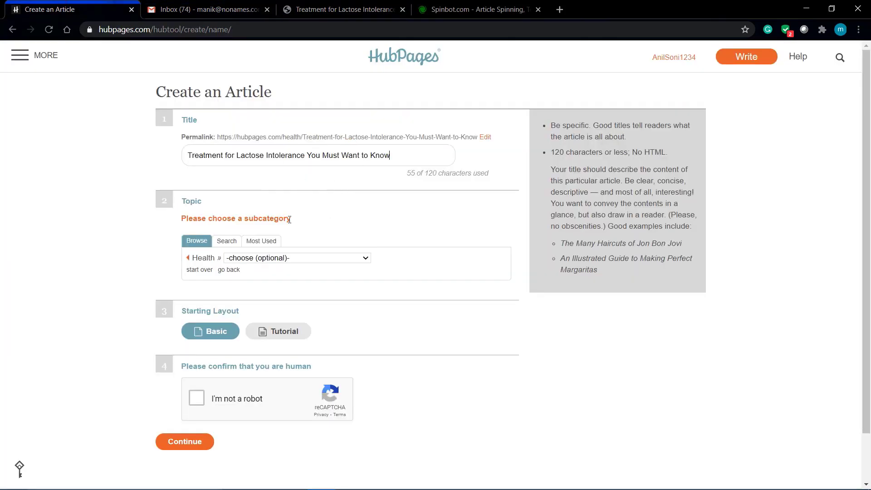
pyautogui.click(277, 258)
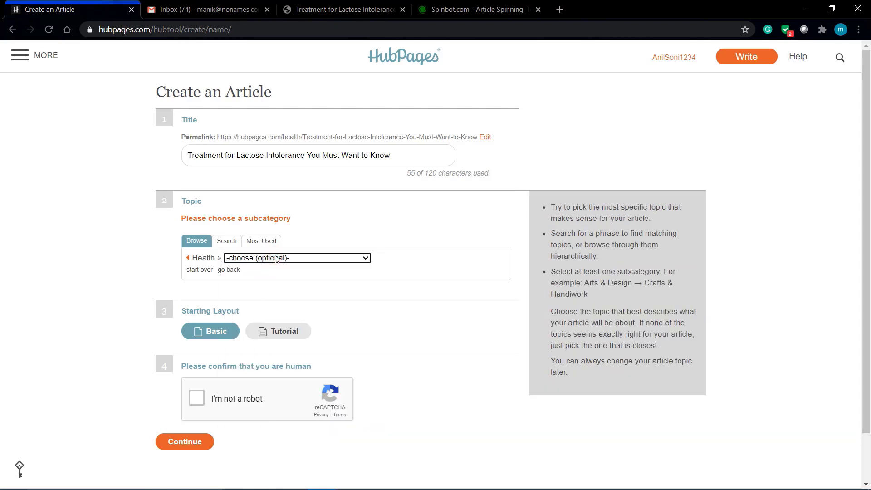
pyautogui.click(276, 257)
pyautogui.click(277, 258)
pyautogui.click(277, 257)
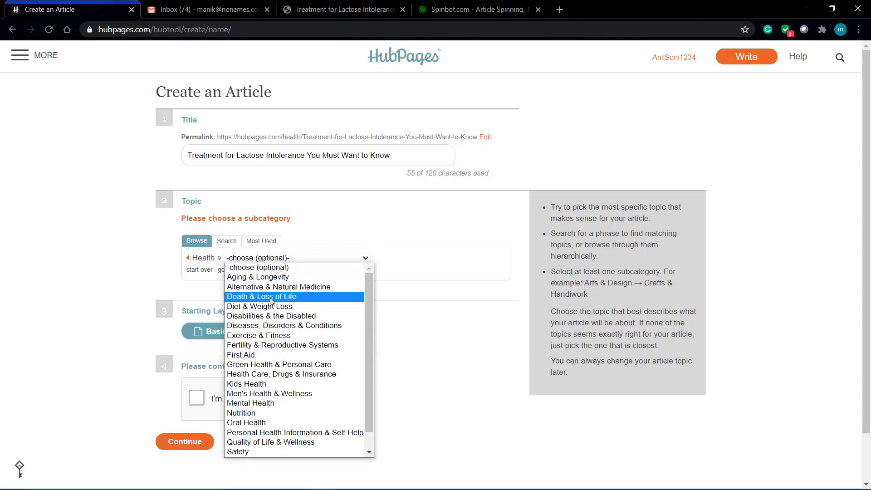
pyautogui.click(262, 335)
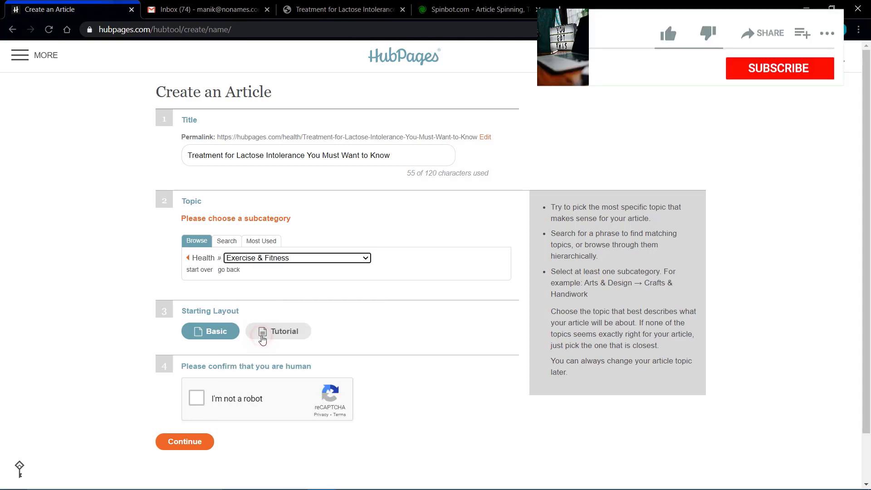
pyautogui.click(344, 245)
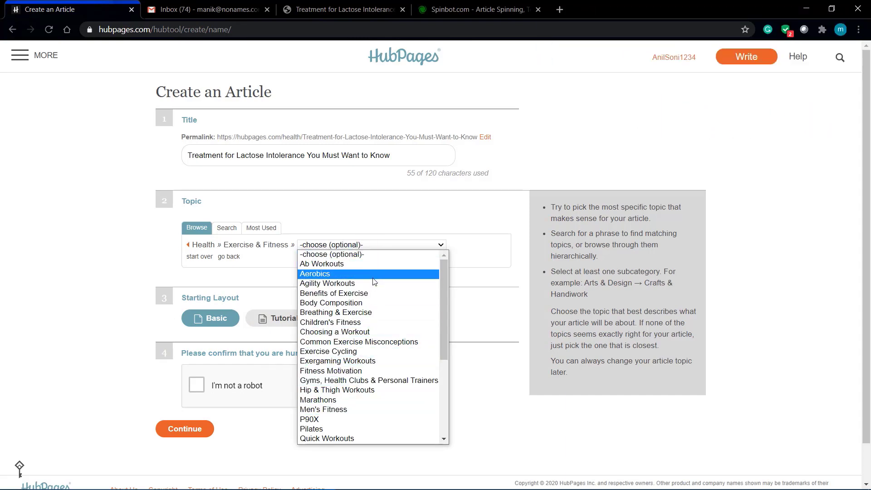
pyautogui.click(371, 293)
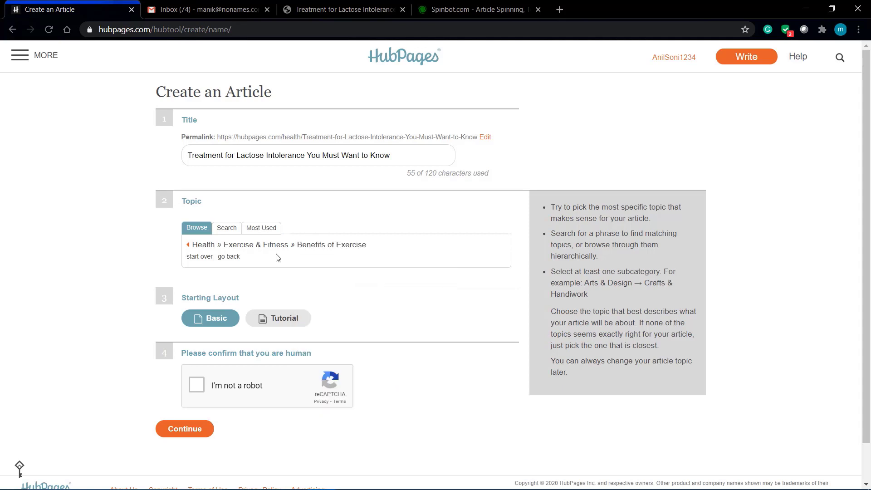
pyautogui.scroll(-1, 115, 270)
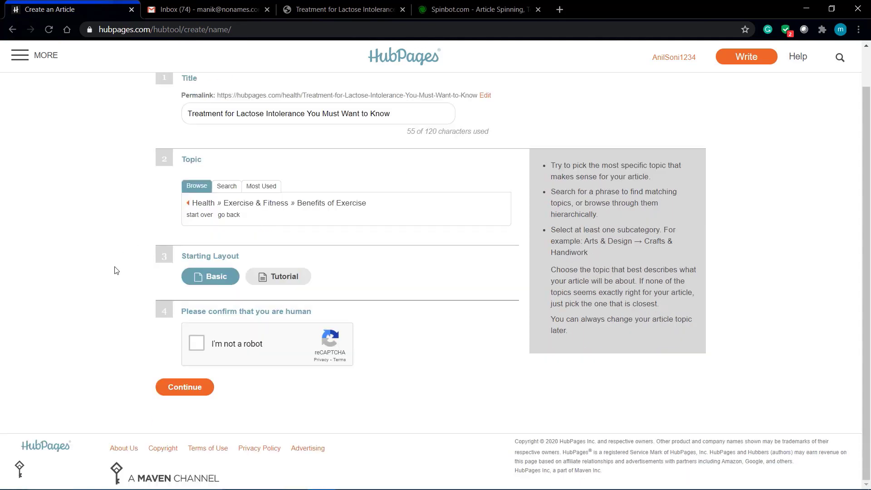
pyautogui.click(213, 278)
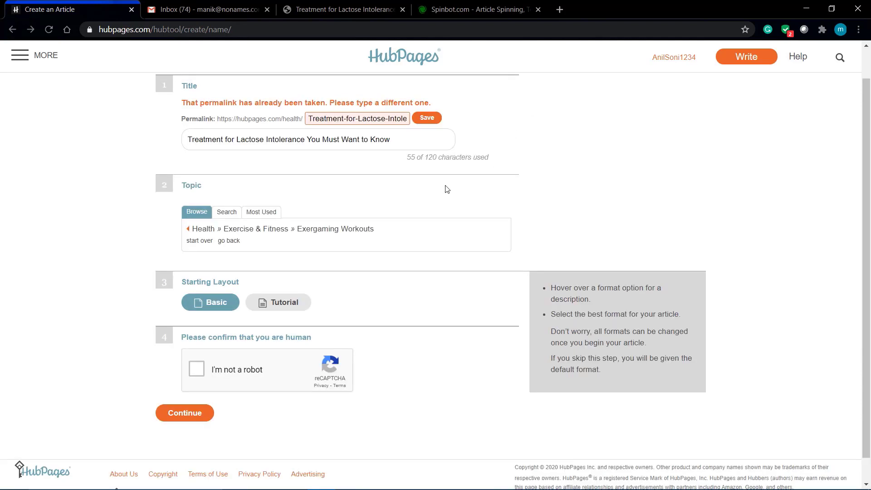
# - Keep the Basic layout, tick the reCAPTCHA and submit, dismissing the URL-taken alert
pyautogui.click(218, 303)
pyautogui.click(198, 370)
pyautogui.click(186, 414)
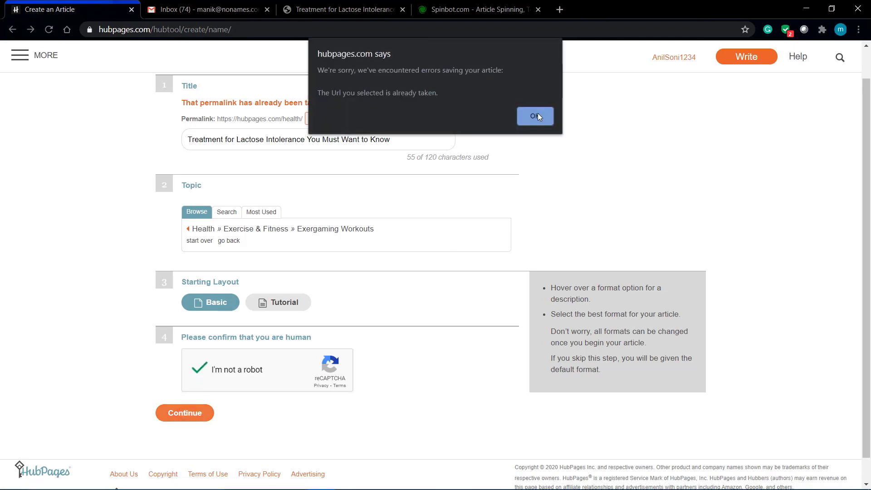
pyautogui.click(537, 115)
# - Remove ' to Know' from the title, save the new permalink and continue to the editor
pyautogui.moveTo(406, 134); pyautogui.dragTo(360, 138)
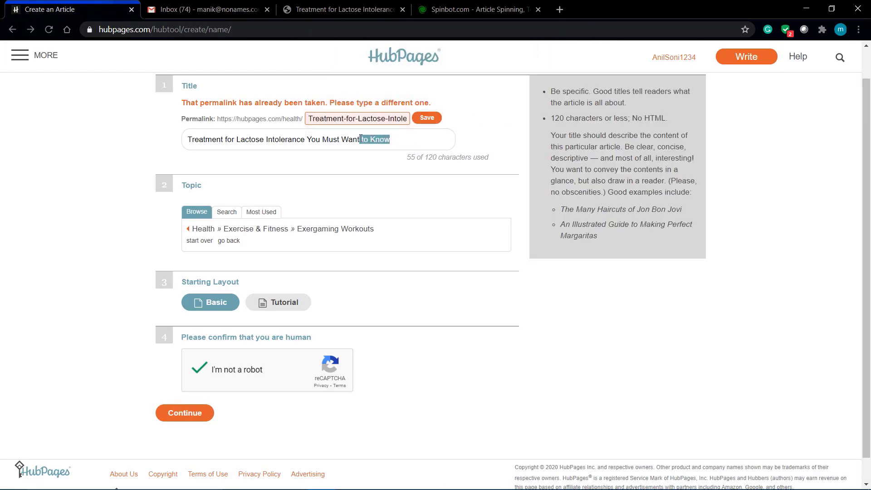
pyautogui.press('BackSpace')
pyautogui.click(426, 119)
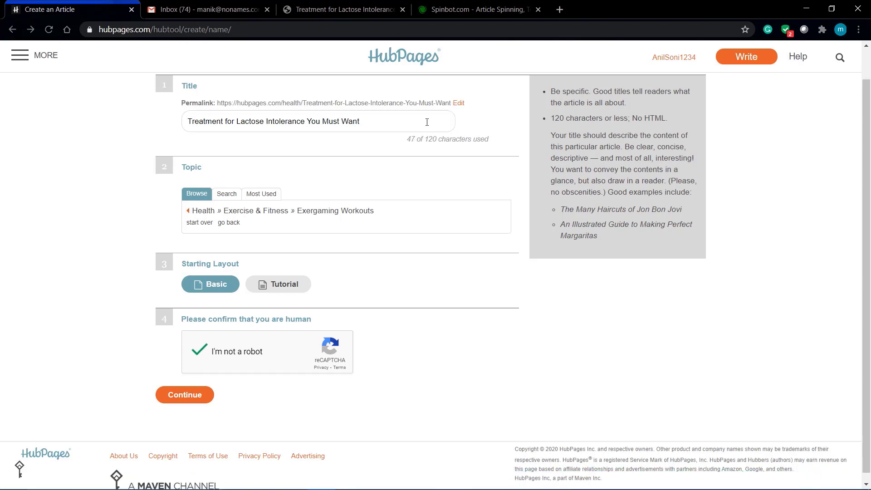
pyautogui.click(187, 390)
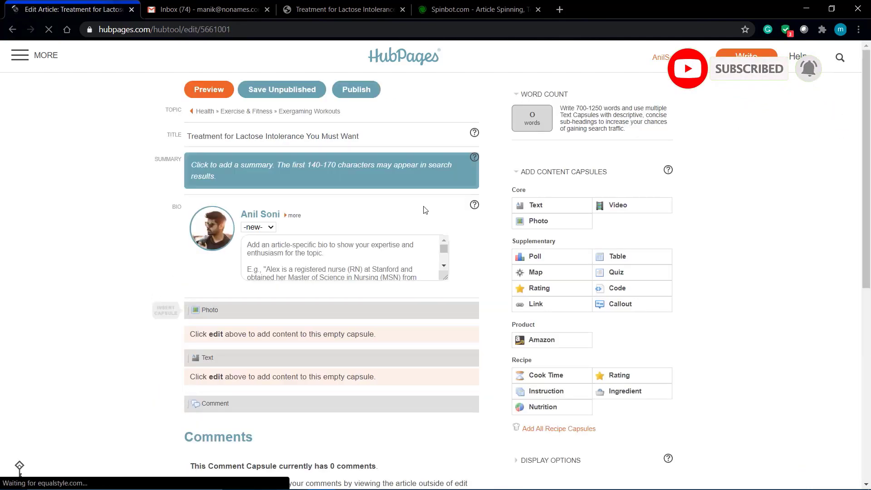
# - Look over the empty Edit Article page, clicking into the Summary box but leaving it blank
pyautogui.scroll(-2, 33, 260)
pyautogui.scroll(2, 29, 254)
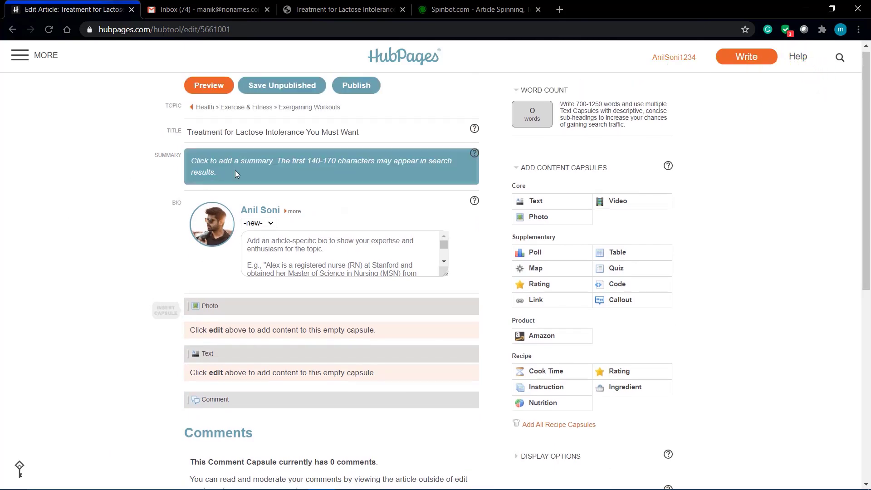
pyautogui.scroll(-5, 124, 233)
pyautogui.scroll(5, 123, 233)
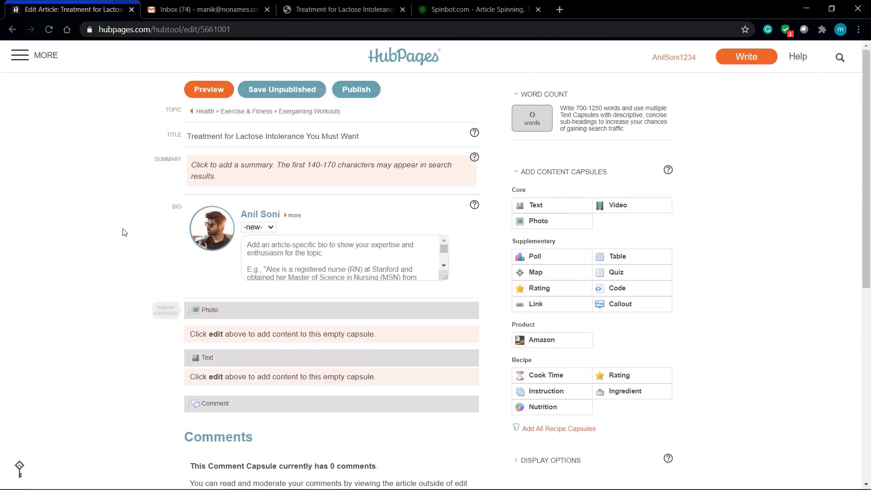
pyautogui.scroll(-2, 123, 233)
pyautogui.scroll(1, 123, 232)
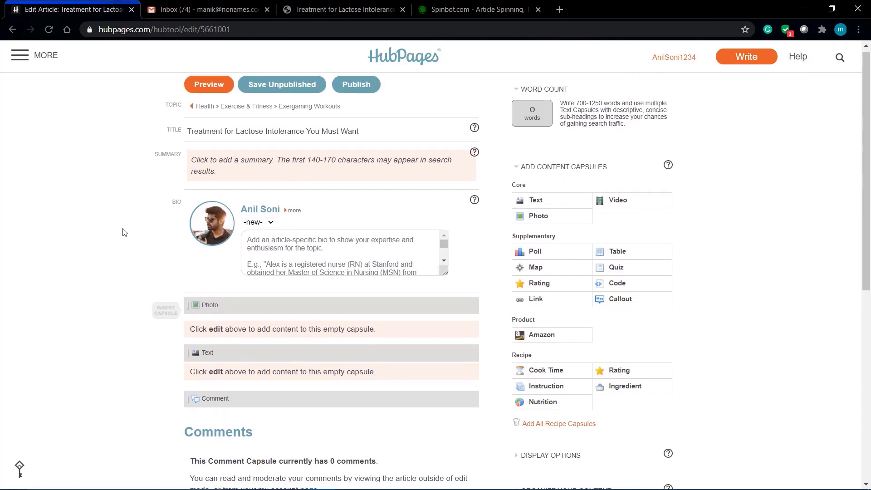
pyautogui.scroll(1, 123, 233)
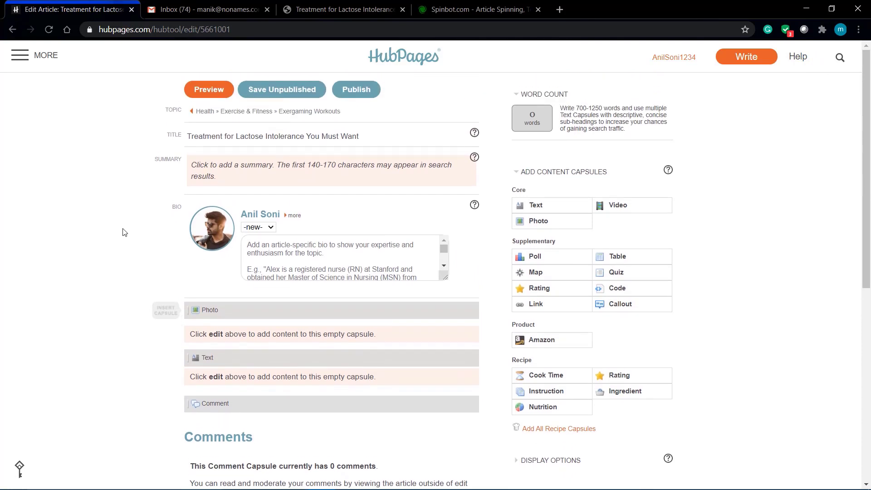
pyautogui.click(203, 167)
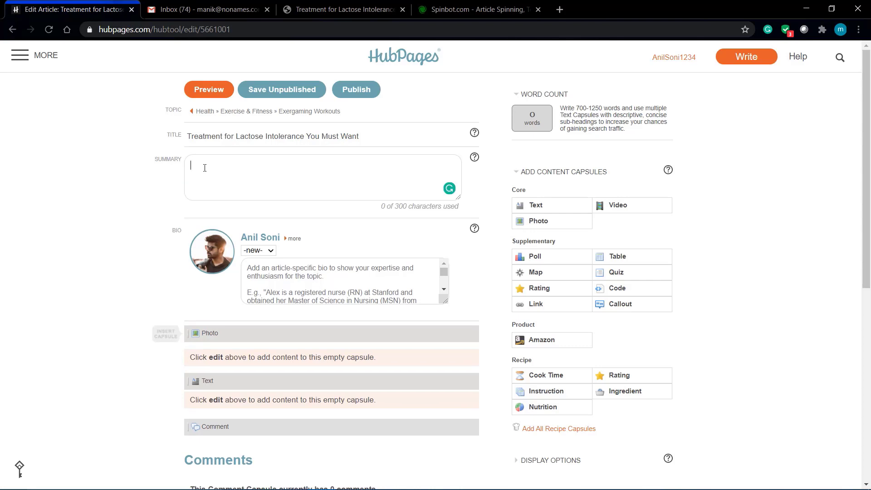
pyautogui.click(117, 195)
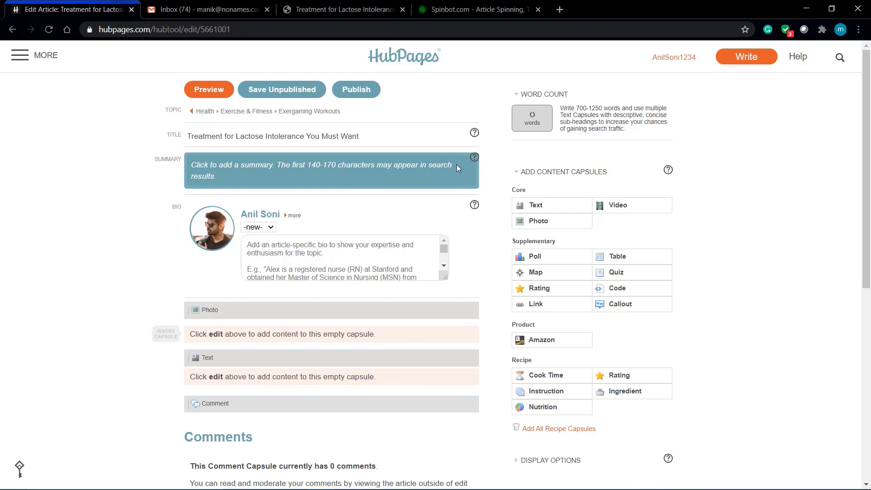
pyautogui.scroll(-1, 146, 263)
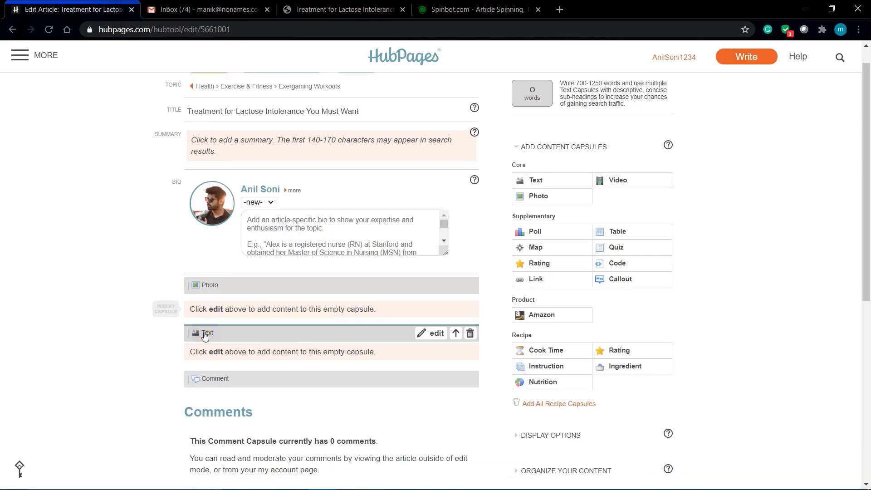
pyautogui.scroll(-2, 205, 335)
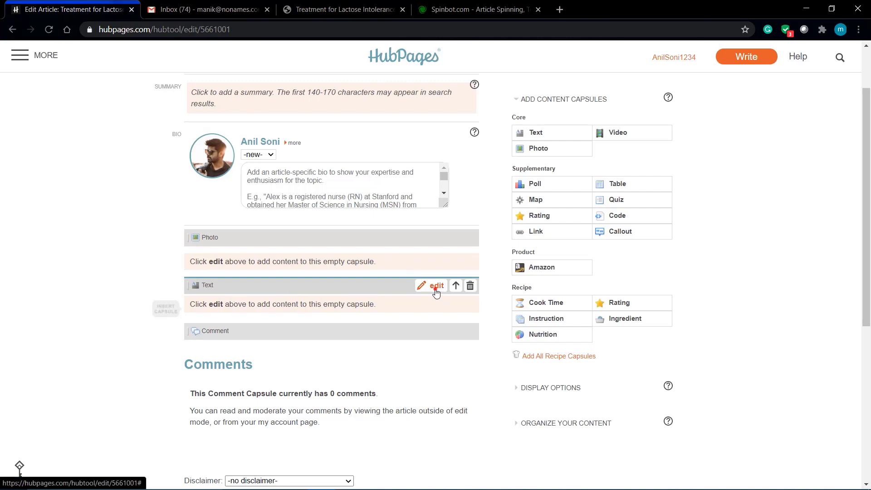
# - Copy all the Spinbot-rewritten text and paste it into the Text capsule body
pyautogui.click(435, 288)
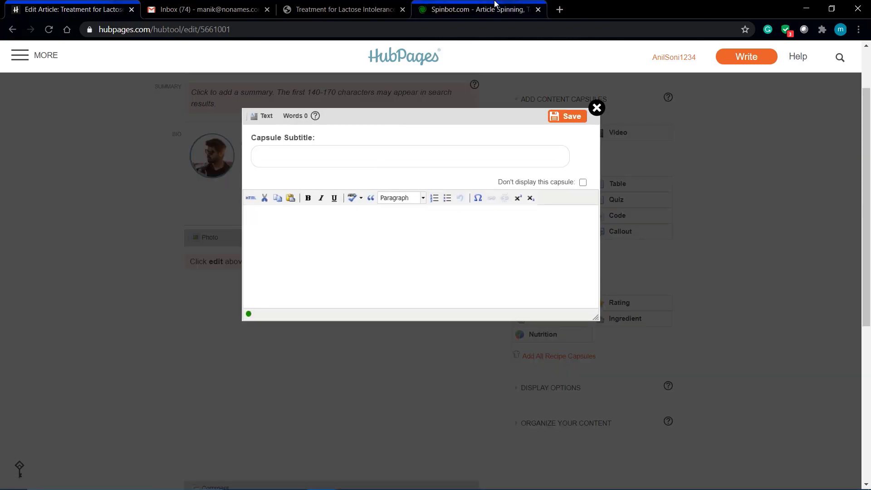
pyautogui.click(476, 9)
pyautogui.click(417, 222)
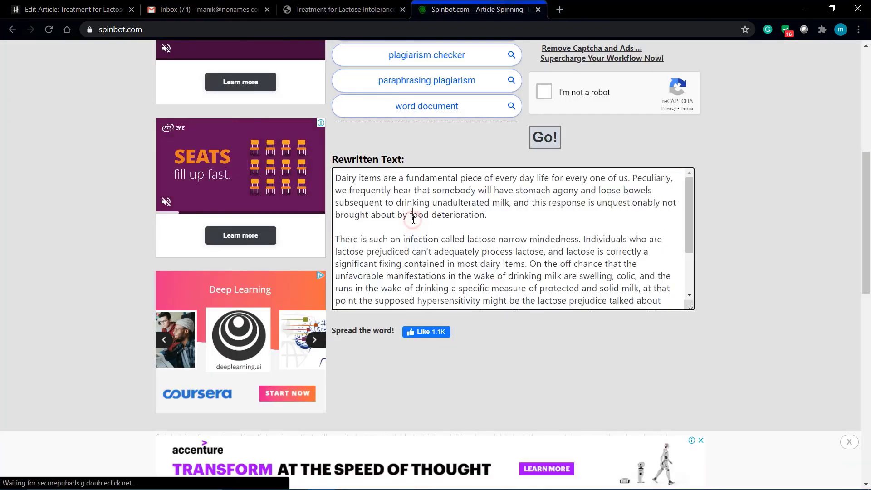
pyautogui.hotkey('ctrl', 'a')
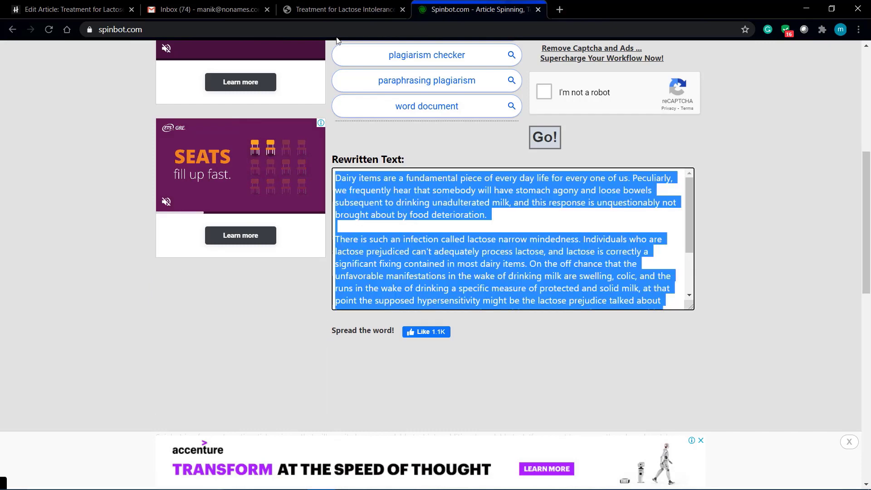
pyautogui.click(291, 4)
pyautogui.click(204, 4)
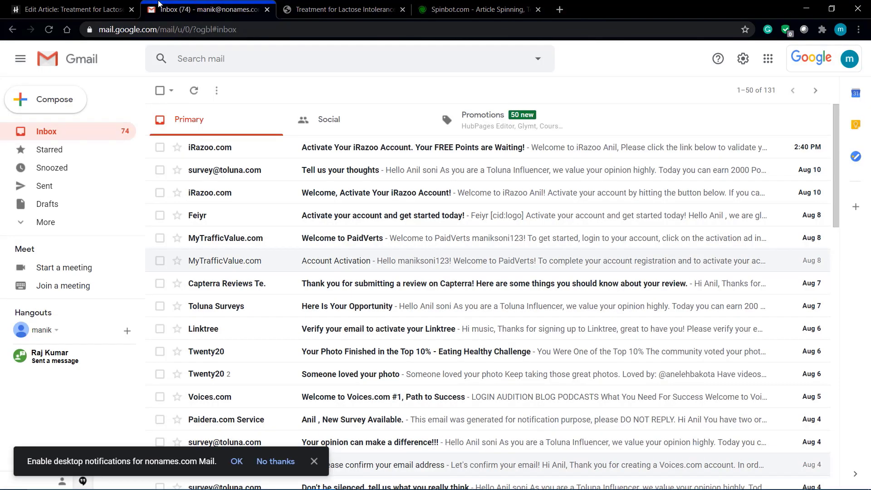
pyautogui.click(71, 5)
pyautogui.click(286, 235)
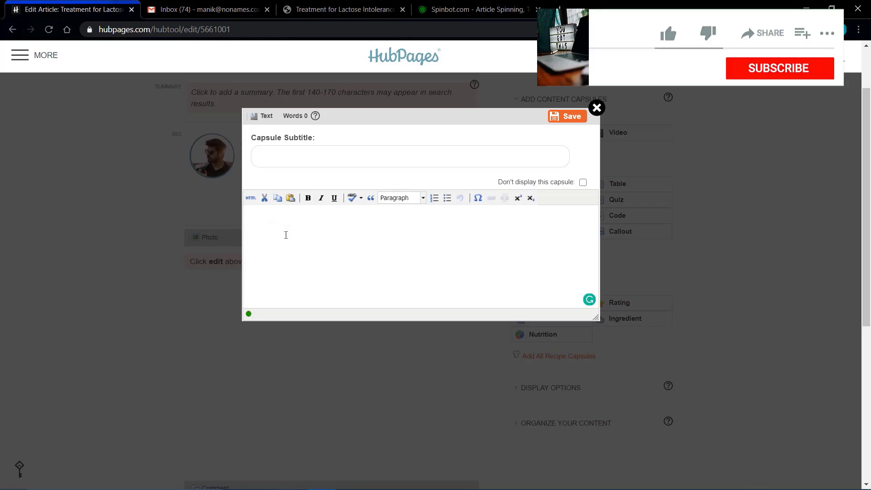
pyautogui.hotkey('ctrl', 'v')
pyautogui.scroll(2, 365, 244)
# - Give the Text capsule the subtitle 'Health' and save it
pyautogui.click(349, 151)
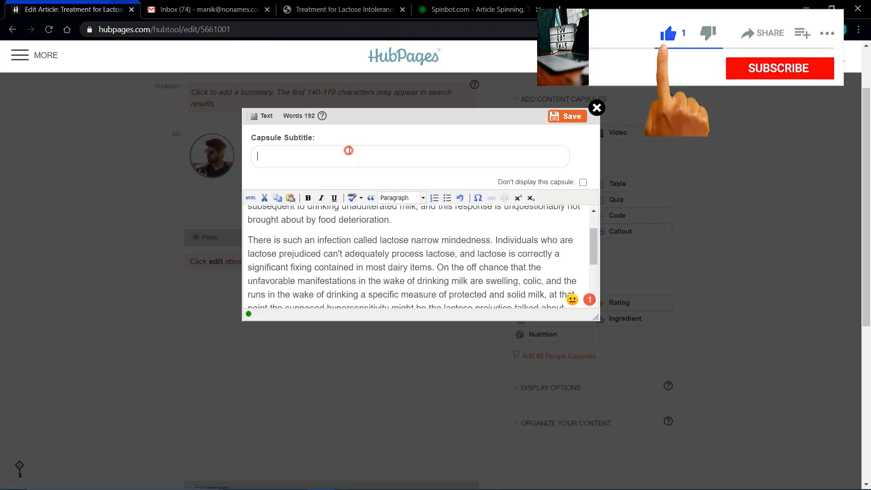
pyautogui.write('F')
pyautogui.press('BackSpace')
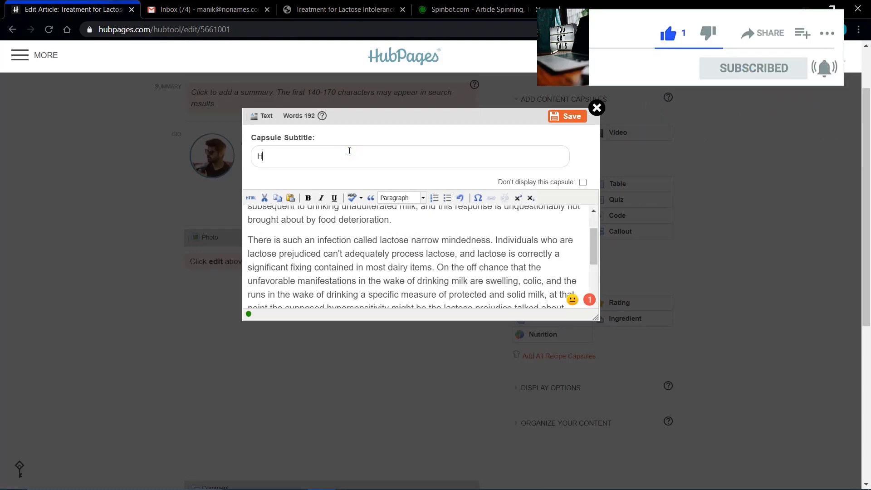
pyautogui.write('Health')
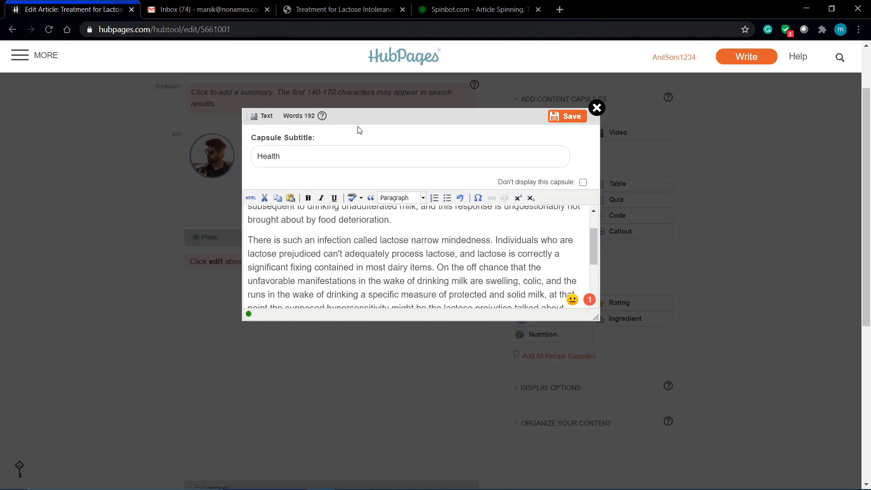
pyautogui.click(565, 116)
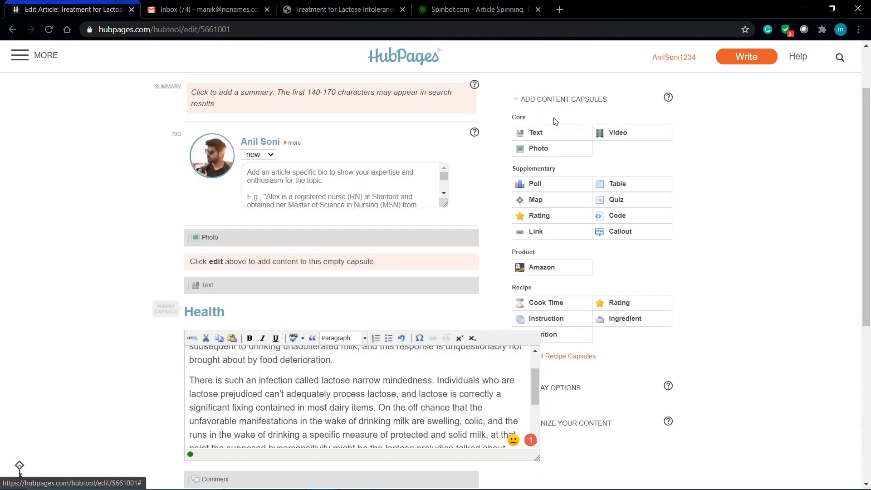
# - Upload the food image from Downloads into the Photo capsule and save the capsule
pyautogui.scroll(-7, 424, 346)
pyautogui.scroll(5, 424, 345)
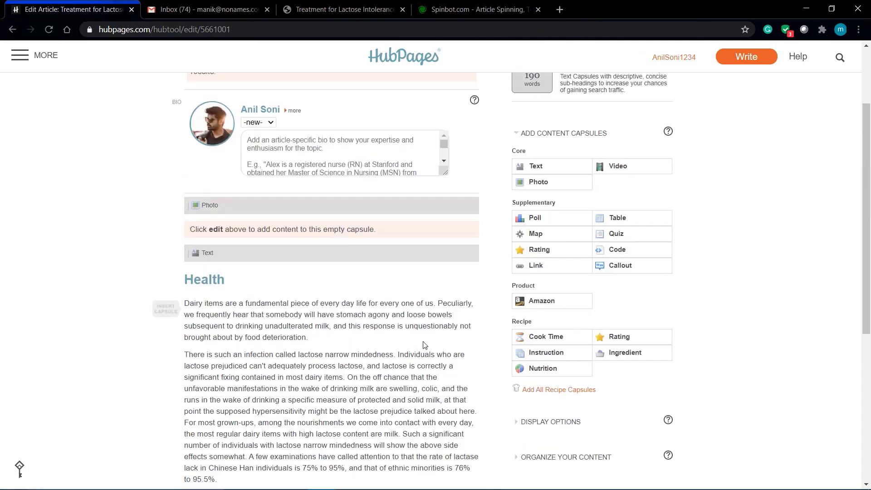
pyautogui.moveTo(233, 208)
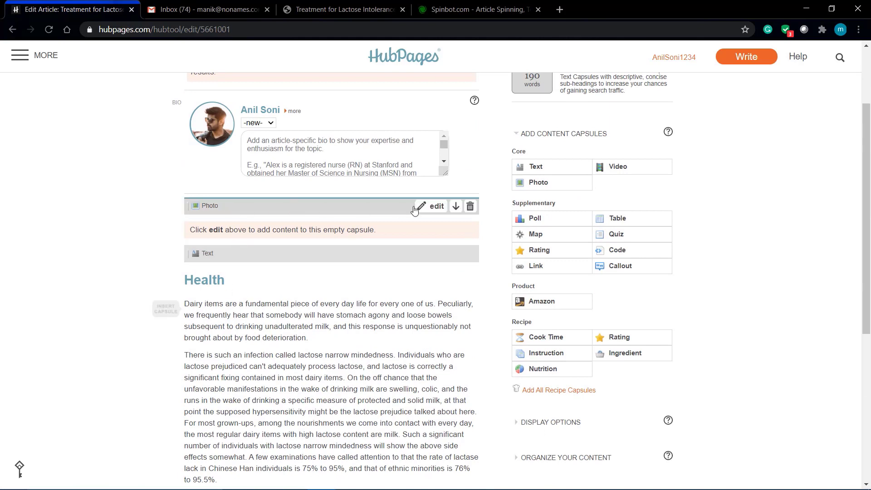
pyautogui.click(432, 206)
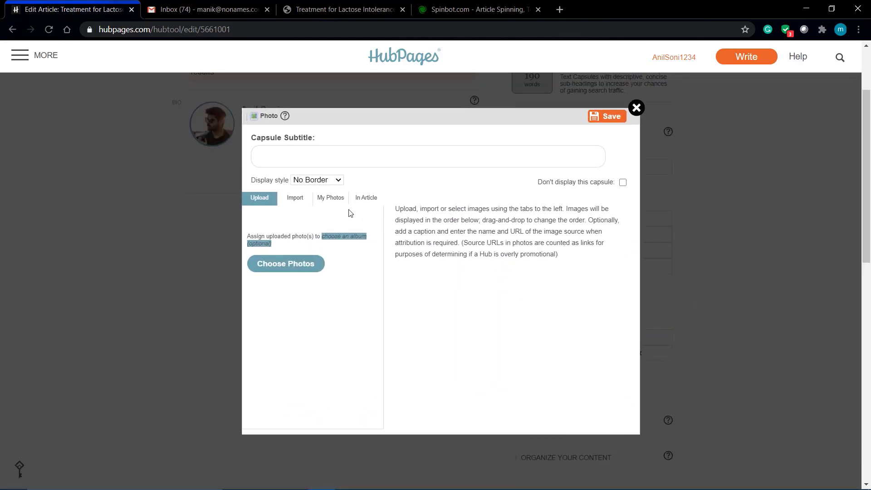
pyautogui.click(267, 200)
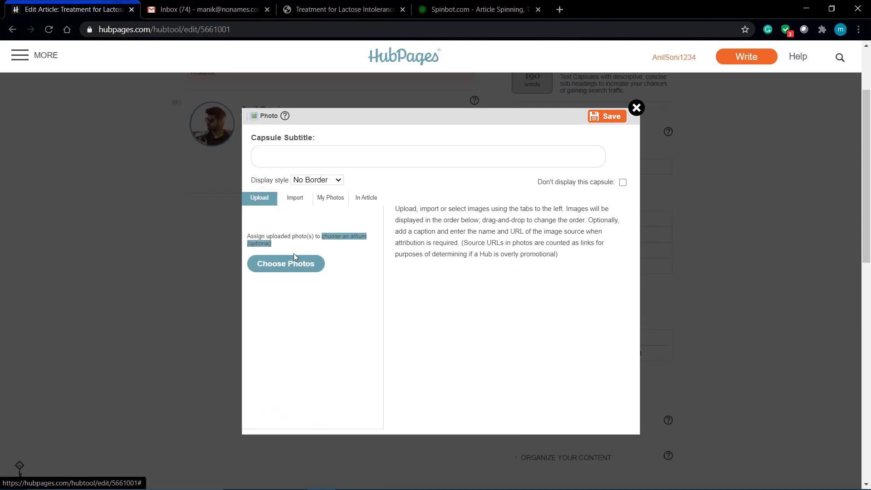
pyautogui.click(295, 266)
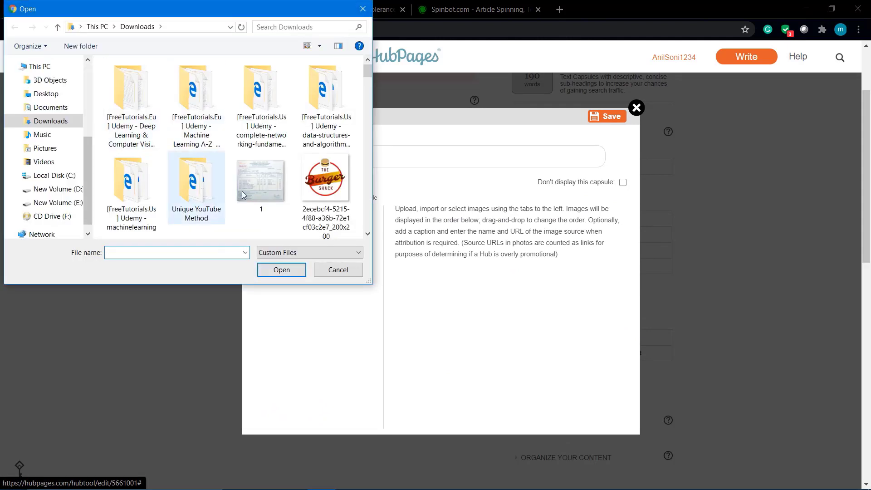
pyautogui.scroll(-5, 244, 192)
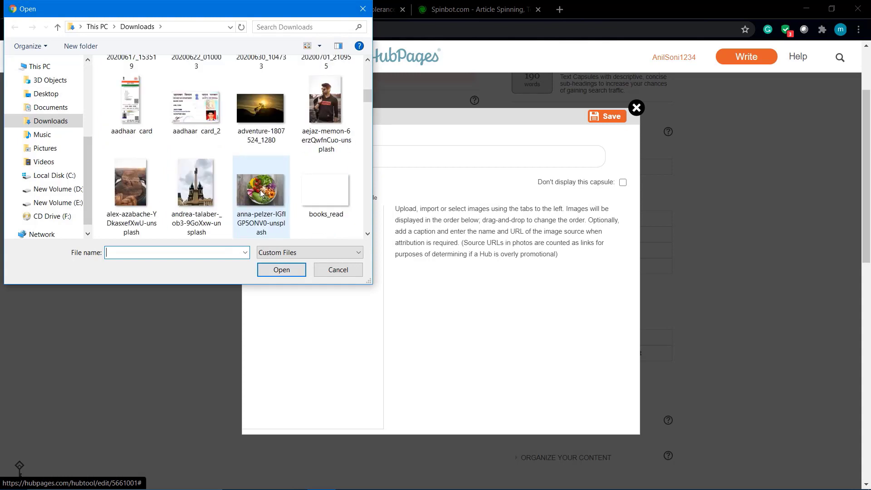
pyautogui.doubleClick(261, 193)
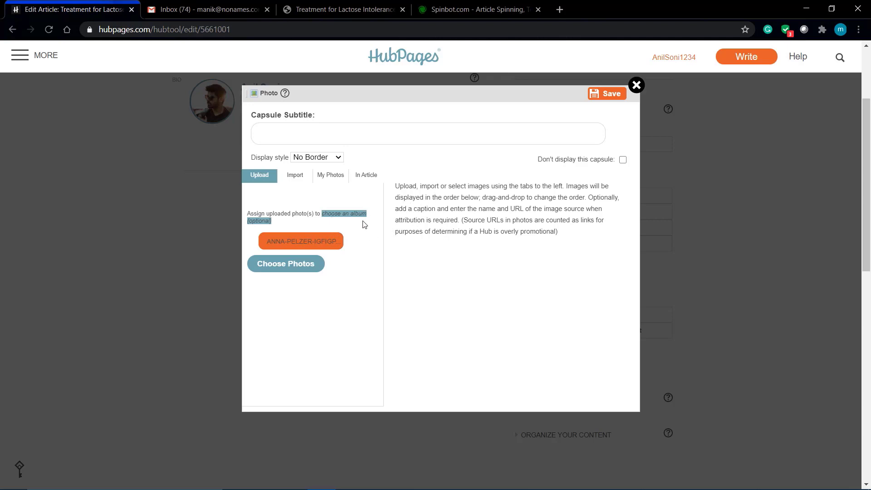
pyautogui.click(613, 93)
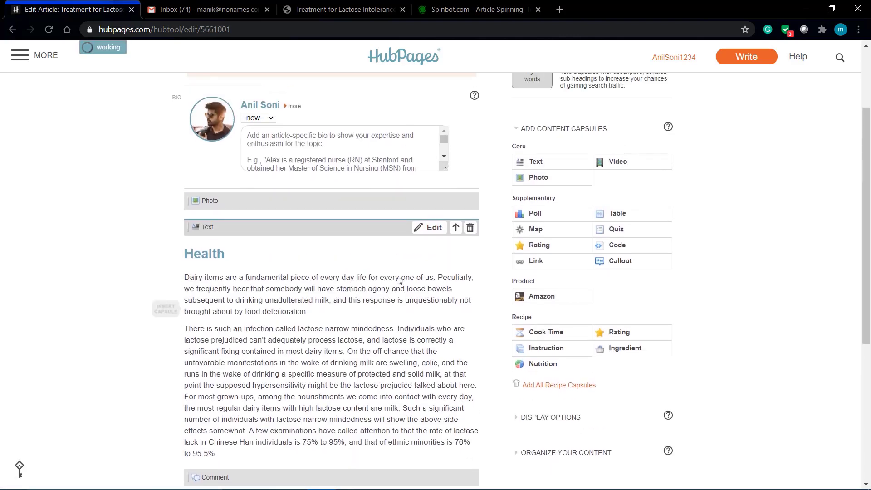
# - Copy the ArticlesFactory article's bold intro paragraph and paste it into the summary
pyautogui.scroll(2, 349, 192)
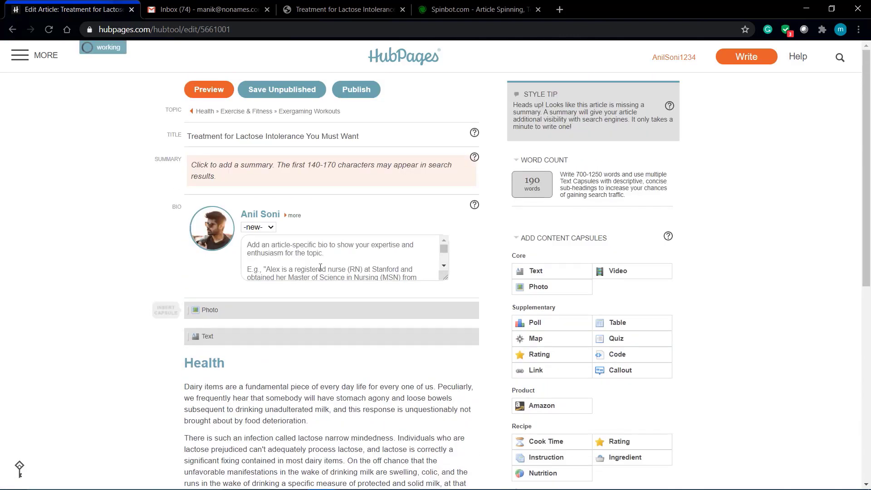
pyautogui.scroll(-1, 320, 268)
pyautogui.scroll(1, 320, 268)
pyautogui.click(235, 174)
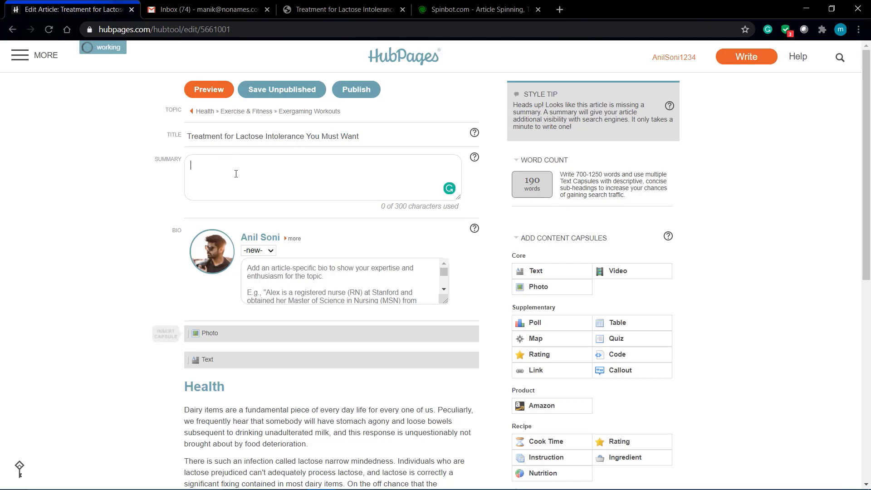
pyautogui.click(365, 9)
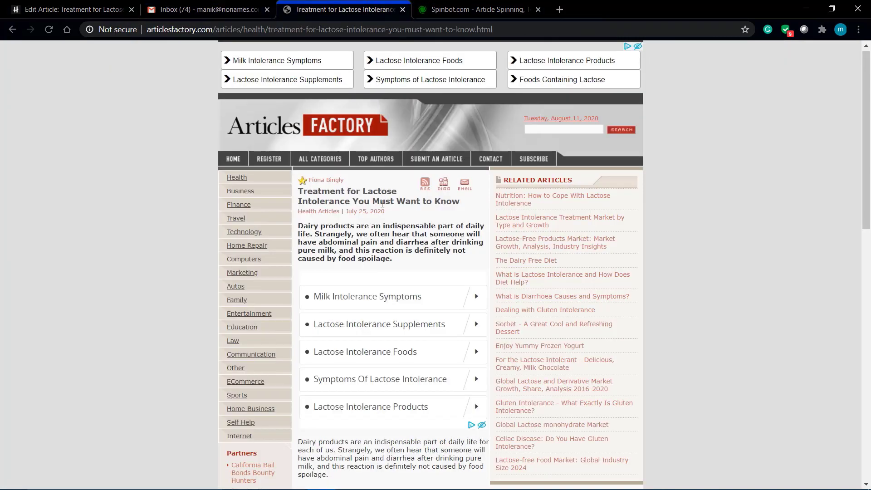
pyautogui.moveTo(298, 226); pyautogui.dragTo(401, 260)
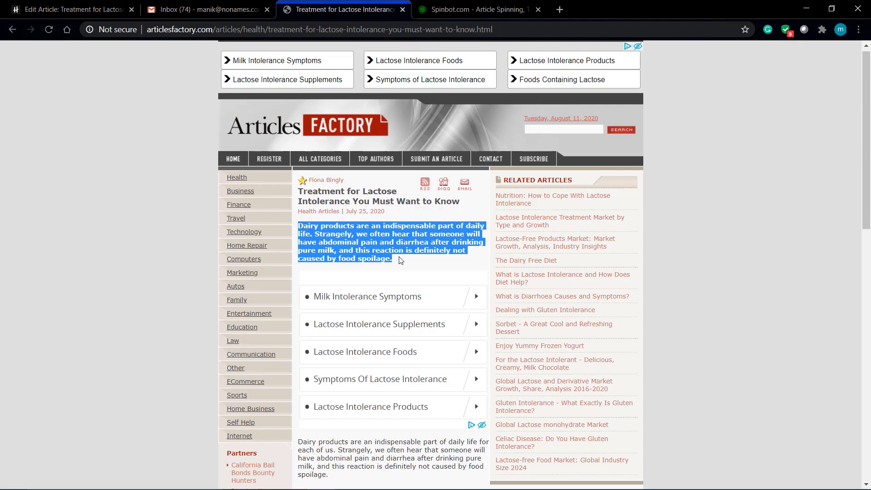
pyautogui.rightClick(401, 260)
pyautogui.click(409, 259)
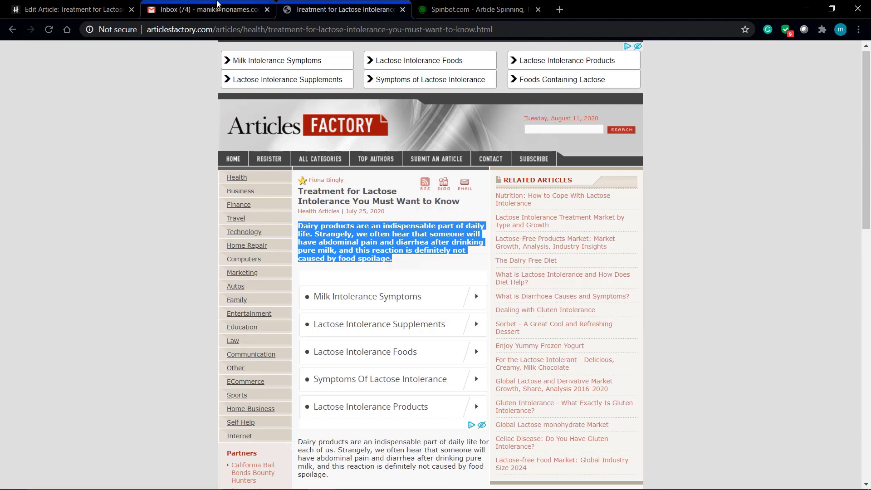
pyautogui.click(217, 3)
pyautogui.click(83, 12)
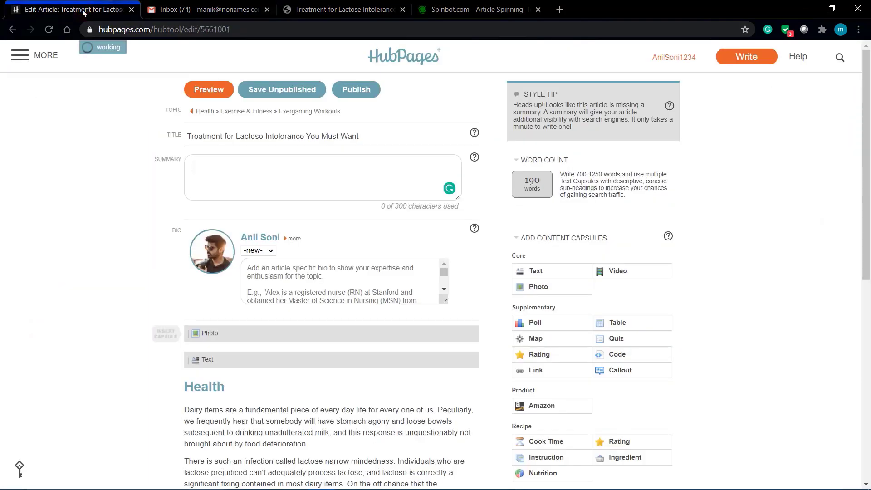
pyautogui.rightClick(255, 168)
pyautogui.click(287, 256)
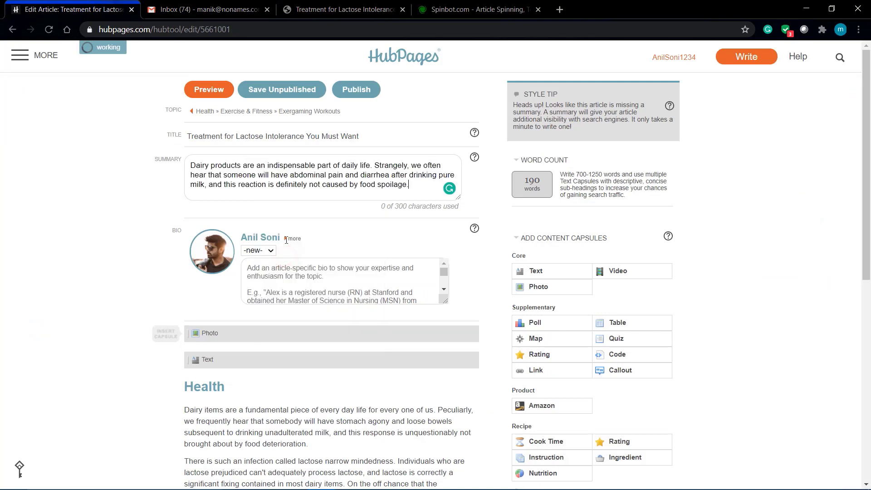
pyautogui.click(90, 241)
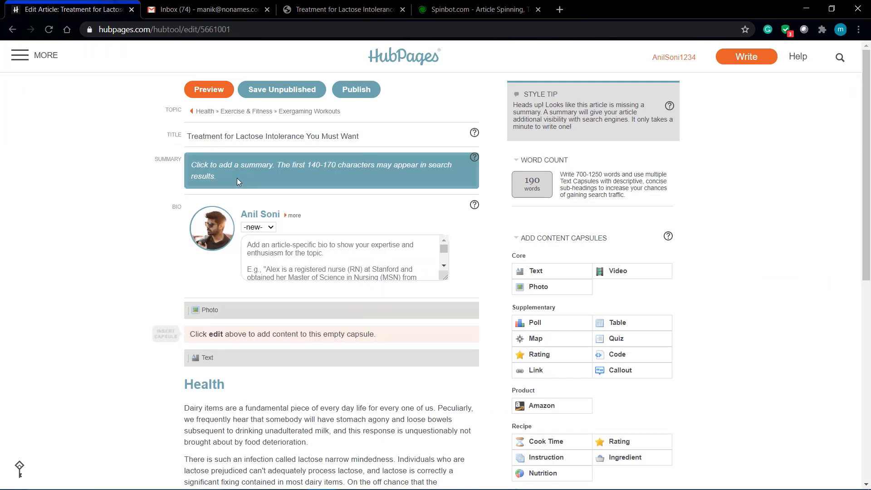
pyautogui.click(237, 178)
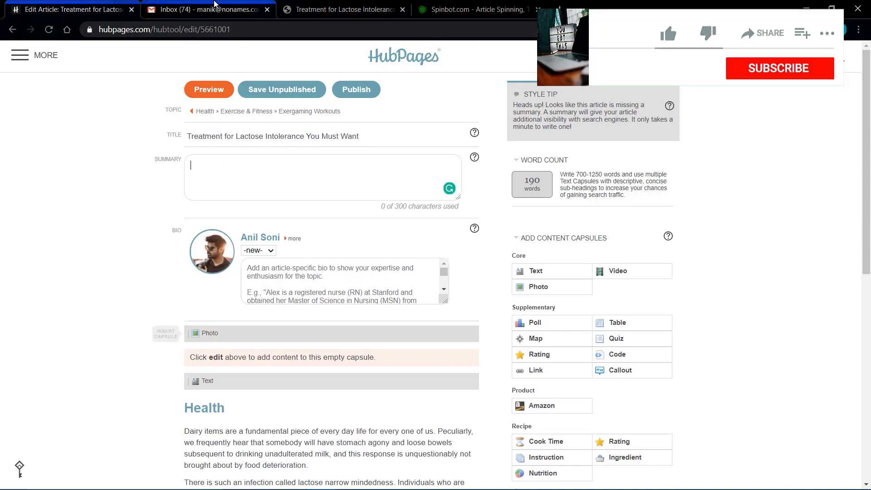
# - Copy the paragraph about lactase and modern biology and paste it into the summary instead
pyautogui.click(215, 10)
pyautogui.click(340, 9)
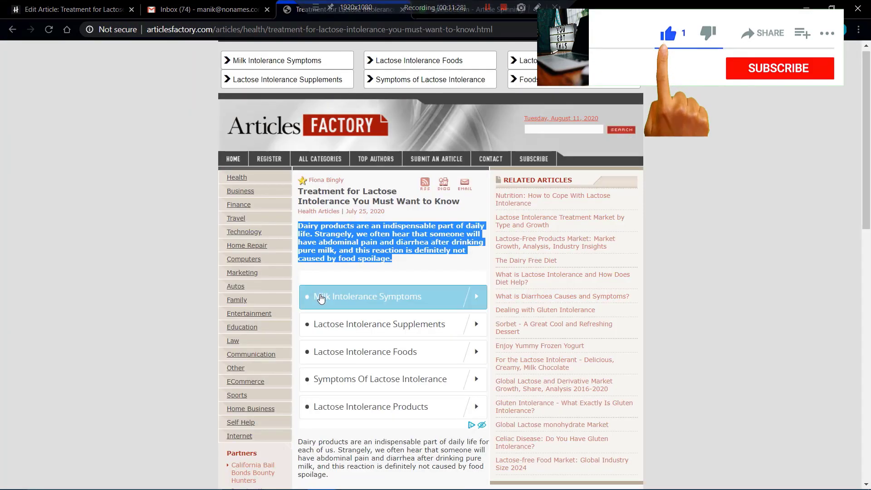
pyautogui.scroll(-9, 321, 298)
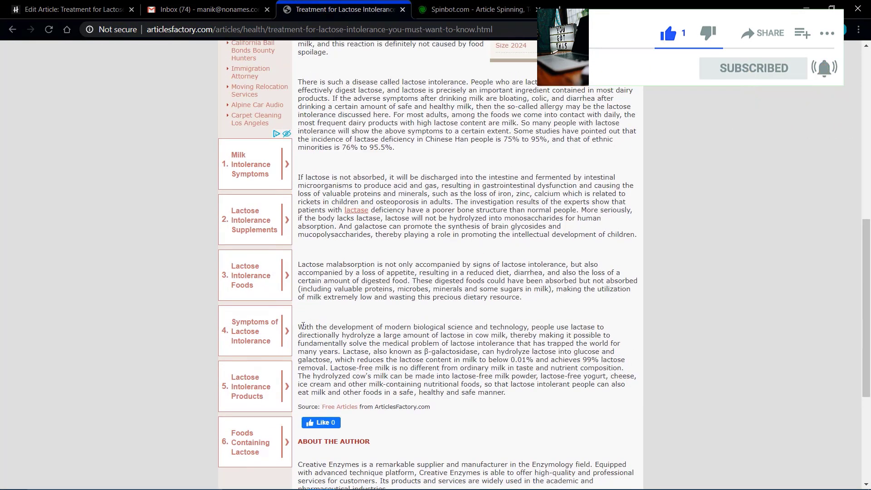
pyautogui.moveTo(300, 327); pyautogui.dragTo(507, 392)
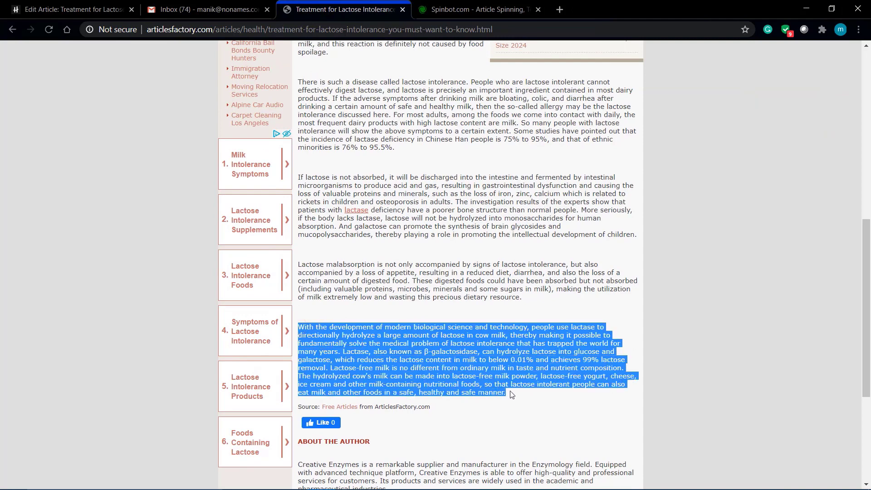
pyautogui.rightClick(510, 393)
pyautogui.click(537, 404)
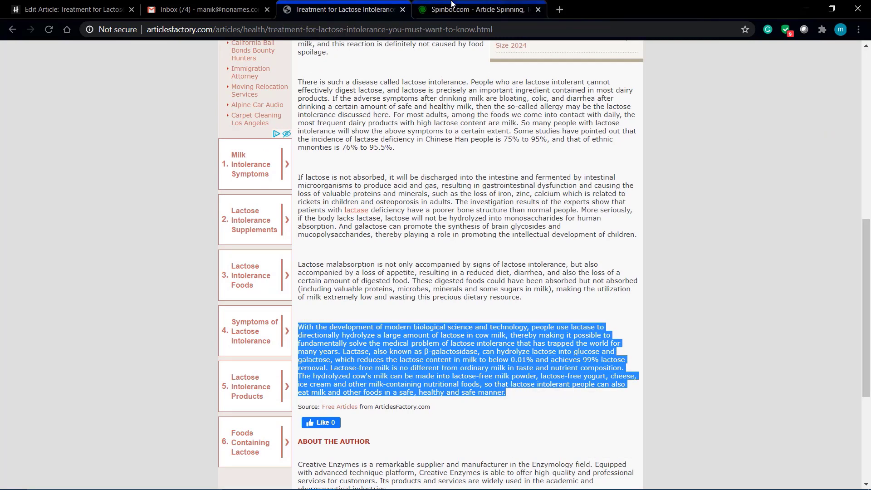
pyautogui.click(479, 9)
pyautogui.click(545, 137)
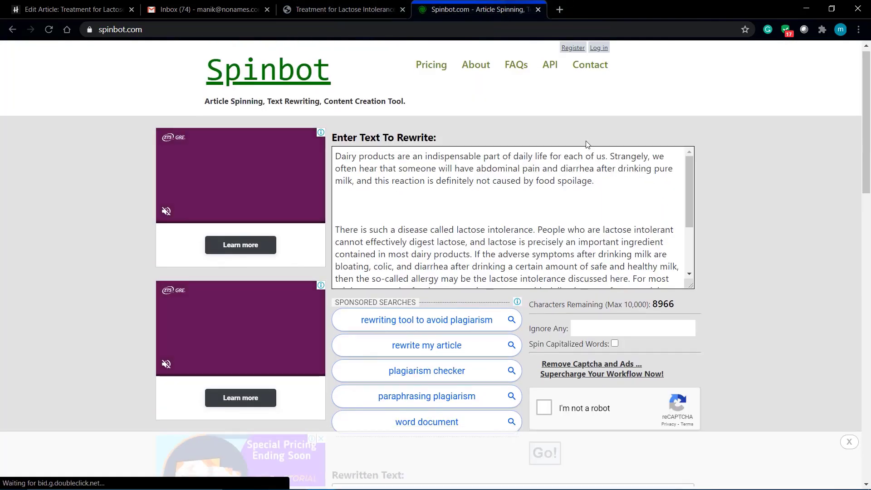
pyautogui.click(72, 9)
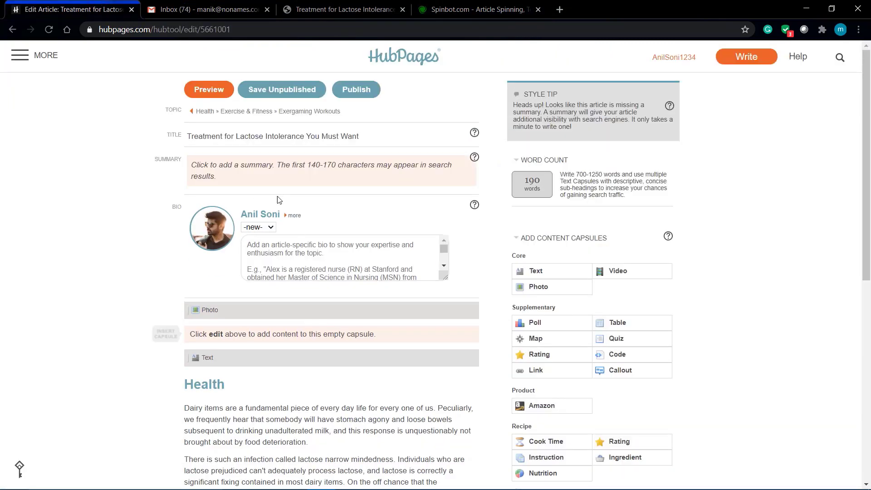
pyautogui.click(279, 172)
pyautogui.rightClick(279, 172)
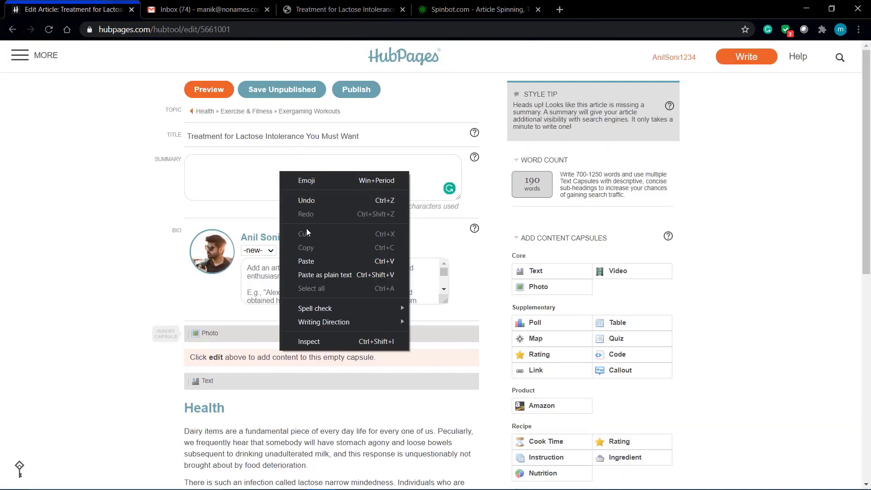
pyautogui.click(307, 261)
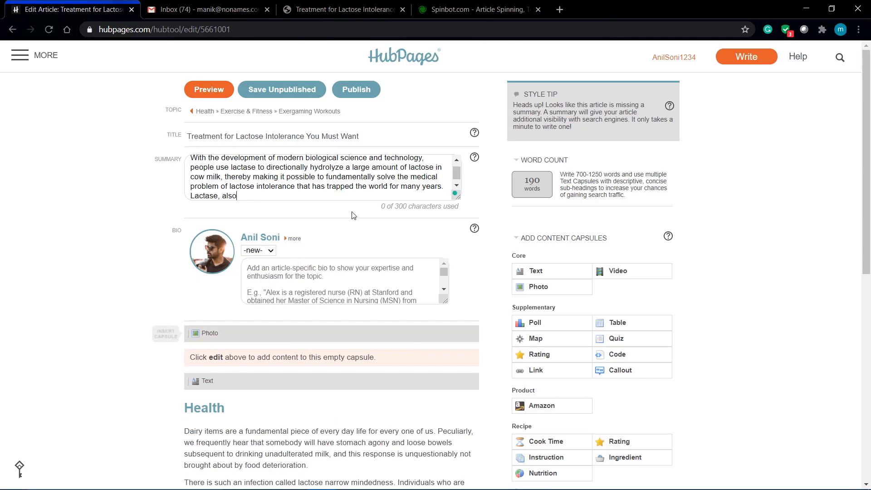
pyautogui.click(32, 207)
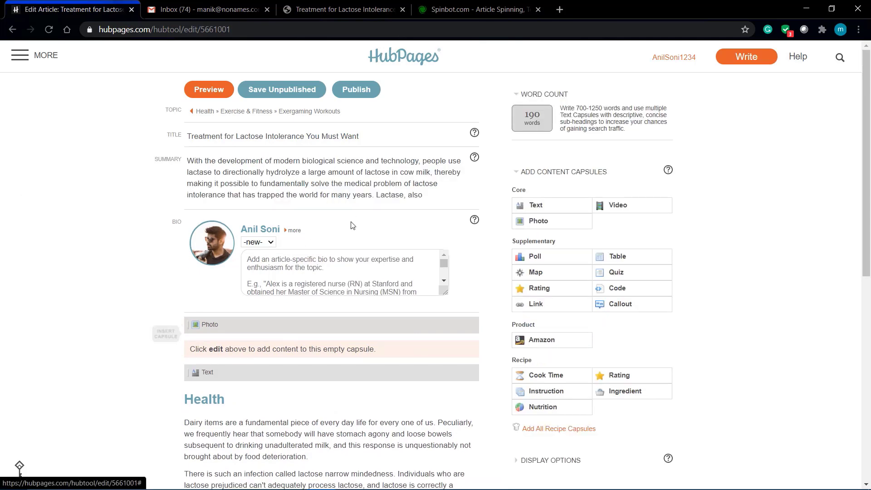
# - Set the article's disclaimer to Medical
pyautogui.scroll(-2, 70, 232)
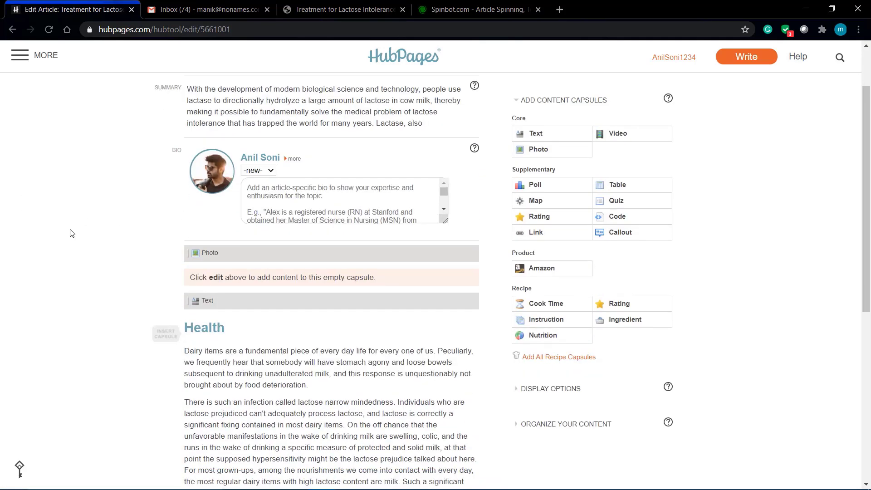
pyautogui.click(426, 5)
pyautogui.click(91, 4)
pyautogui.scroll(-3, 139, 229)
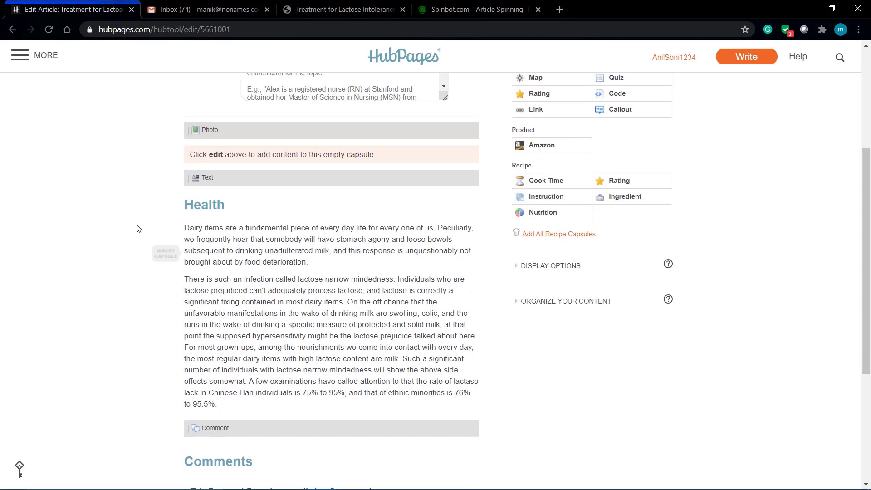
pyautogui.scroll(1, 139, 228)
pyautogui.scroll(-6, 138, 228)
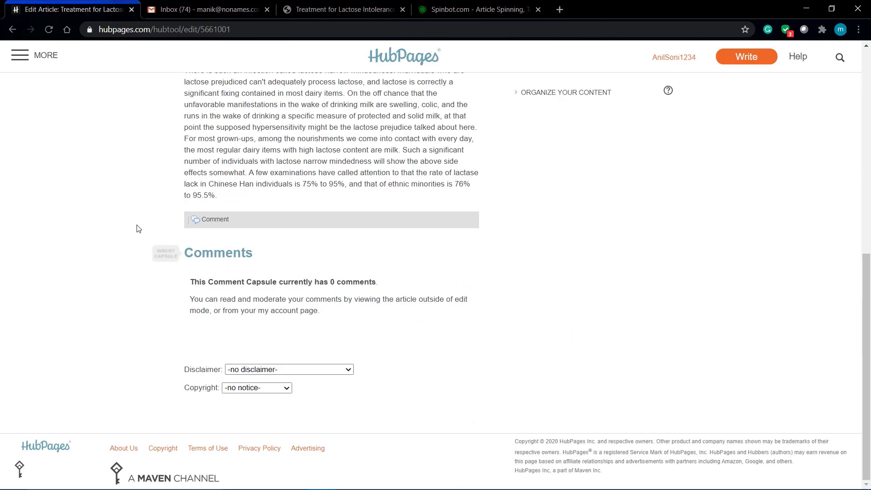
pyautogui.scroll(5, 138, 228)
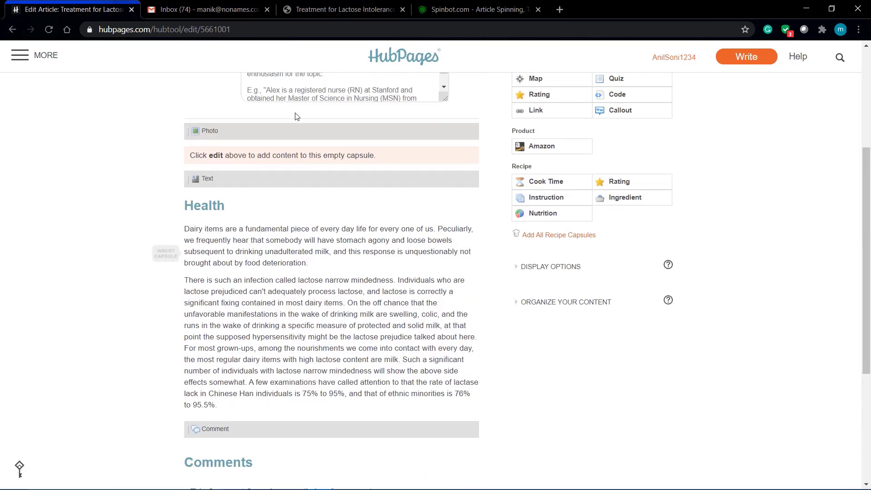
pyautogui.moveTo(431, 133)
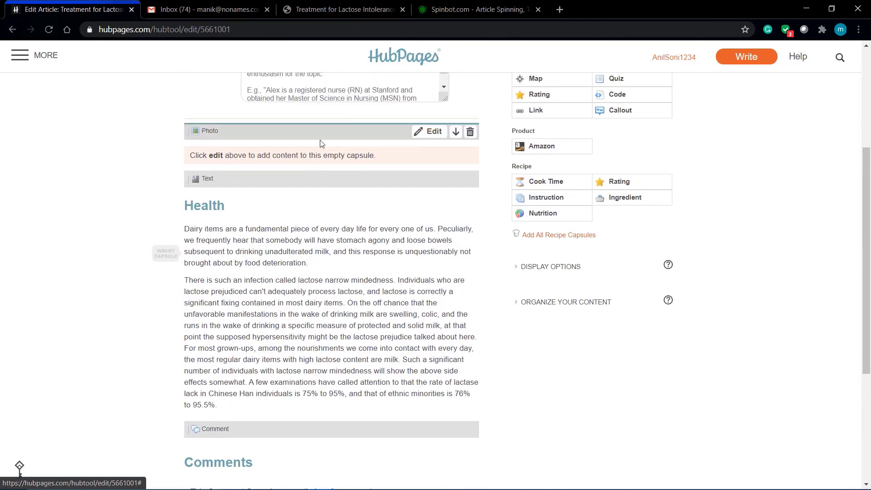
pyautogui.scroll(-5, 236, 248)
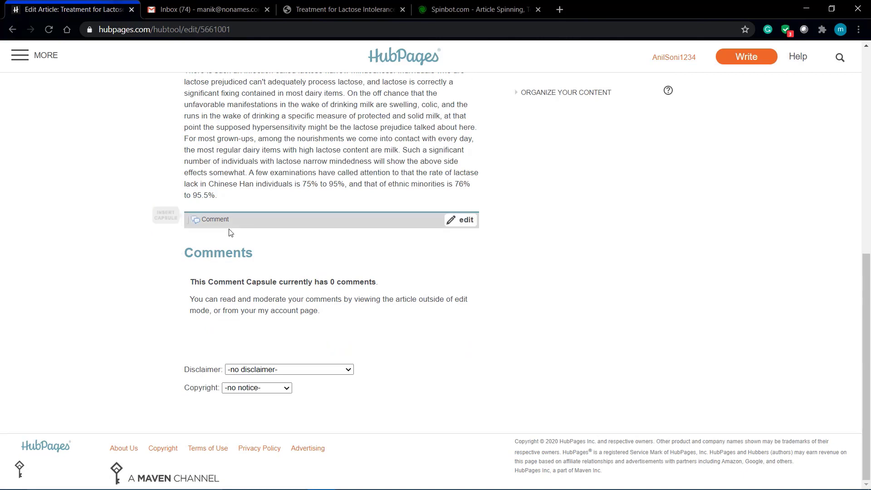
pyautogui.click(289, 369)
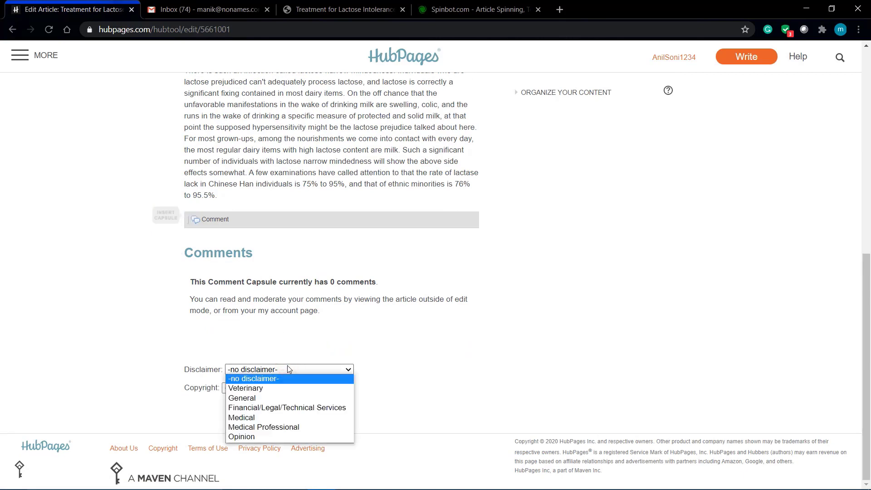
pyautogui.click(249, 417)
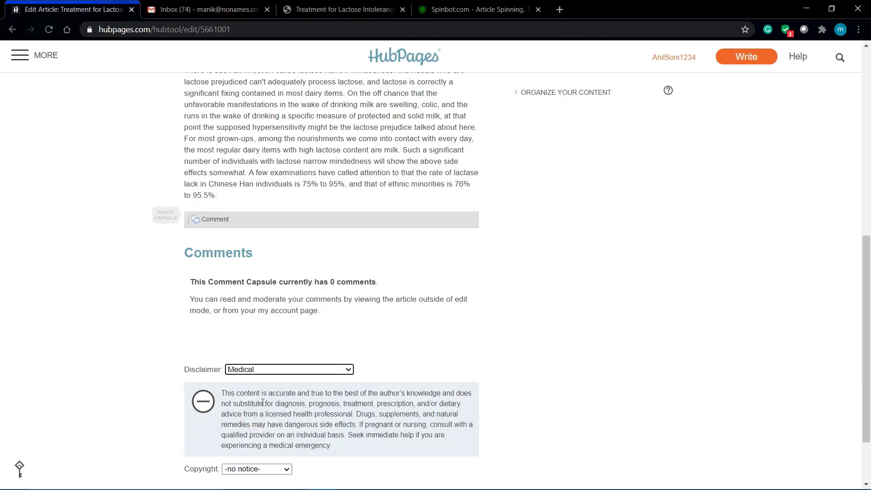
# - Choose the author's © 2020 entry as the copyright notice
pyautogui.scroll(-2, 275, 389)
pyautogui.click(276, 388)
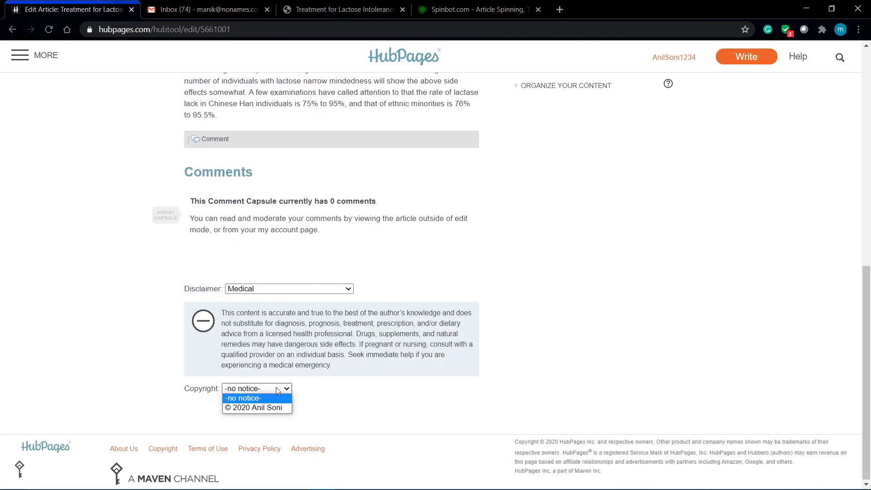
pyautogui.click(275, 408)
pyautogui.scroll(15, 609, 317)
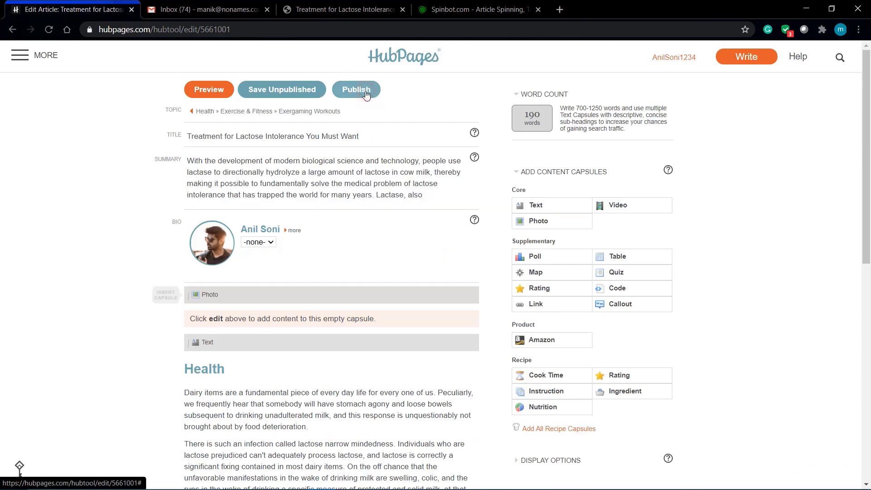
pyautogui.click(367, 94)
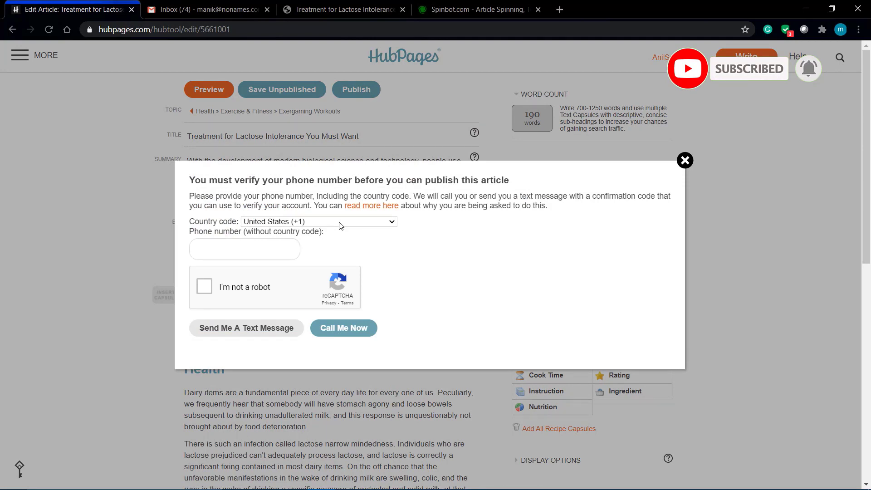
pyautogui.click(202, 253)
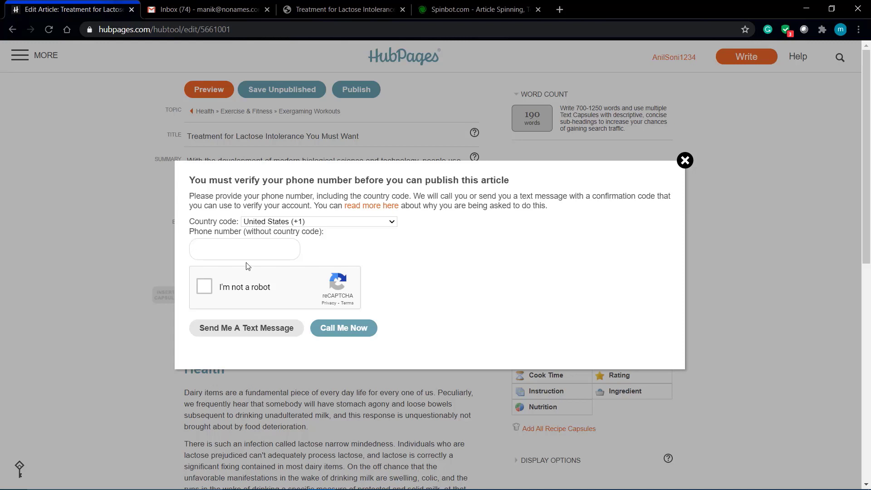
pyautogui.click(346, 222)
pyautogui.scroll(-8, 325, 329)
pyautogui.scroll(8, 324, 330)
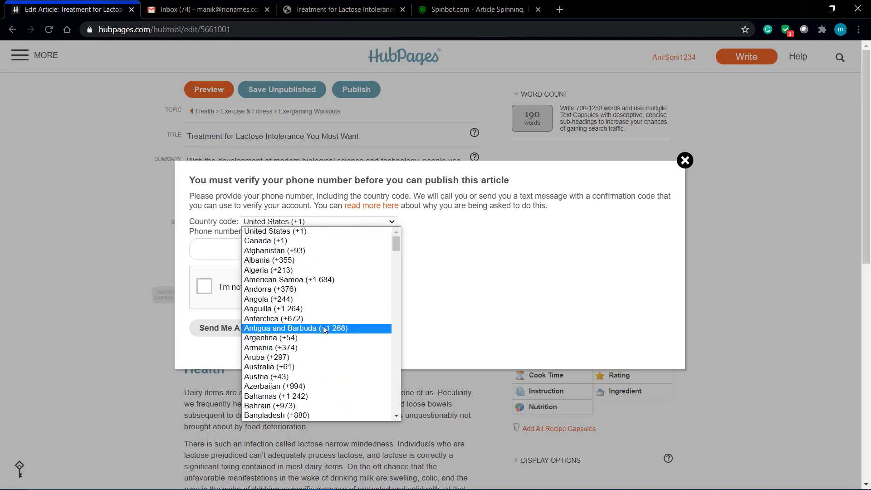
pyautogui.scroll(-10, 325, 329)
pyautogui.click(534, 275)
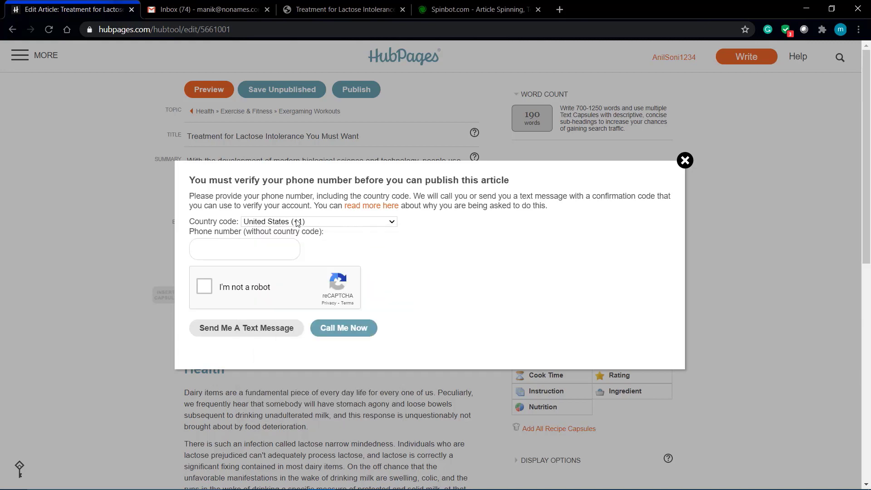
pyautogui.click(204, 292)
pyautogui.click(685, 161)
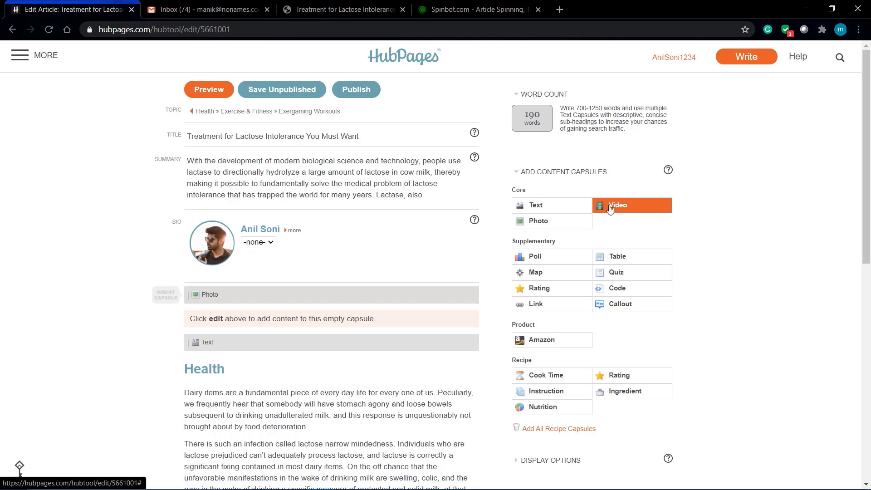
pyautogui.scroll(-2, 609, 208)
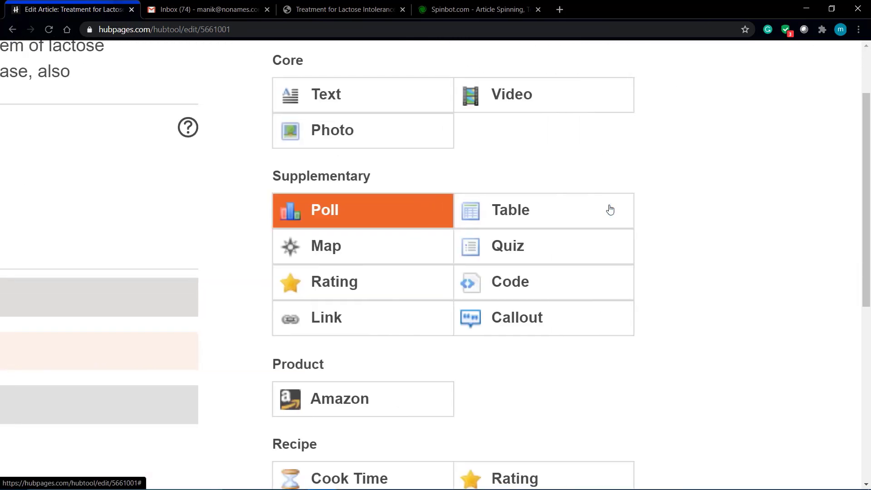
pyautogui.scroll(-3, 549, 281)
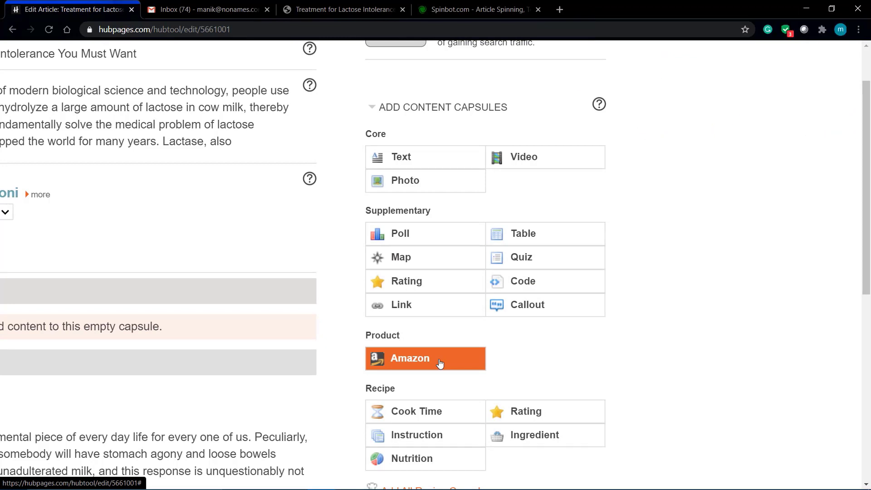
pyautogui.hotkey('ctrl', '0')
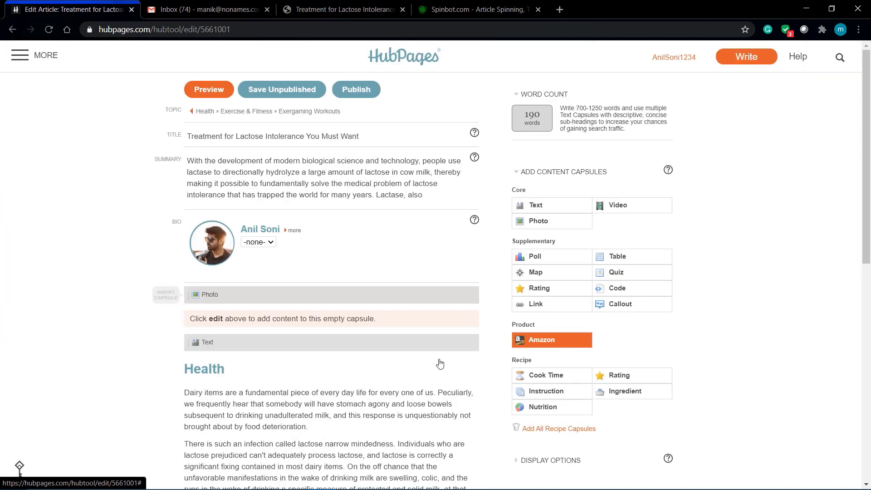
# - Go to Earnings from the MORE menu and open its SETTINGS subtab
pyautogui.click(17, 57)
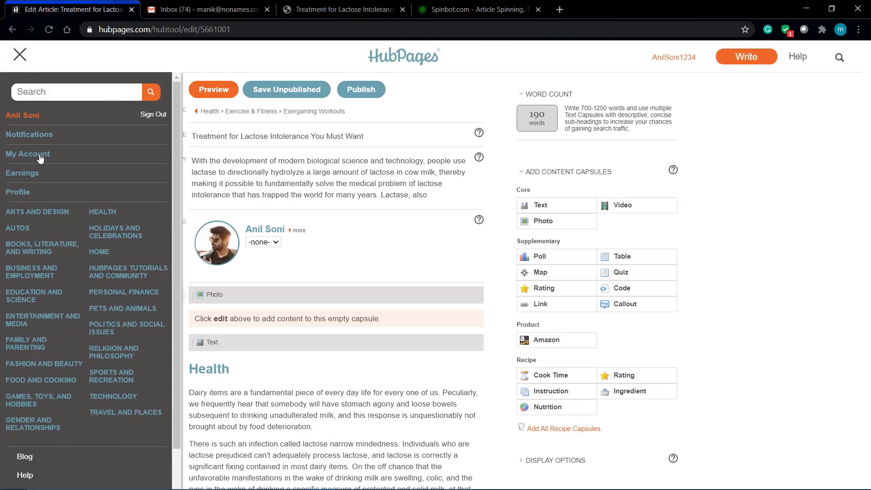
pyautogui.keyDown('ctrl'); pyautogui.scroll(5, 25, 177); pyautogui.keyUp('ctrl')
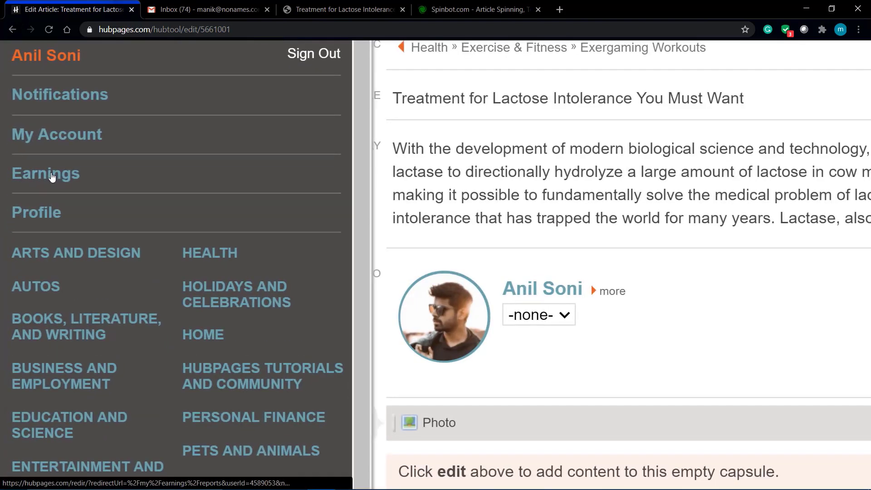
pyautogui.click(52, 177)
pyautogui.keyDown('ctrl'); pyautogui.scroll(-5, 53, 177); pyautogui.keyUp('ctrl')
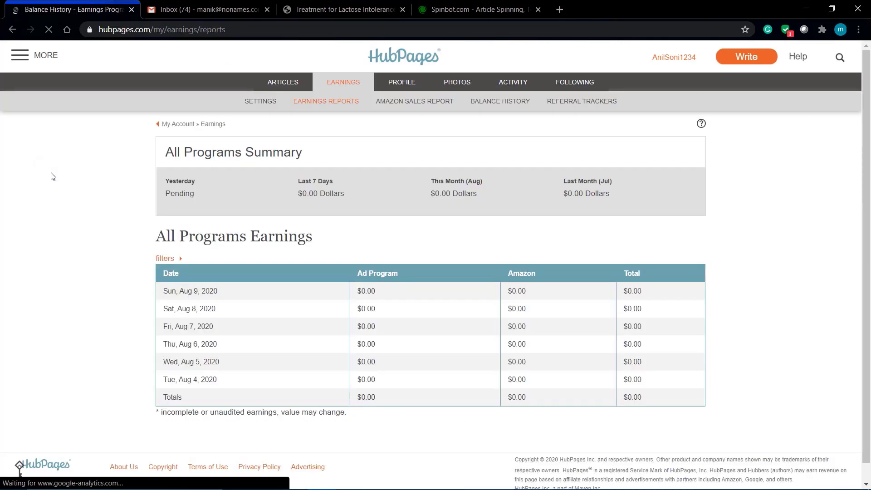
pyautogui.scroll(-1, 236, 318)
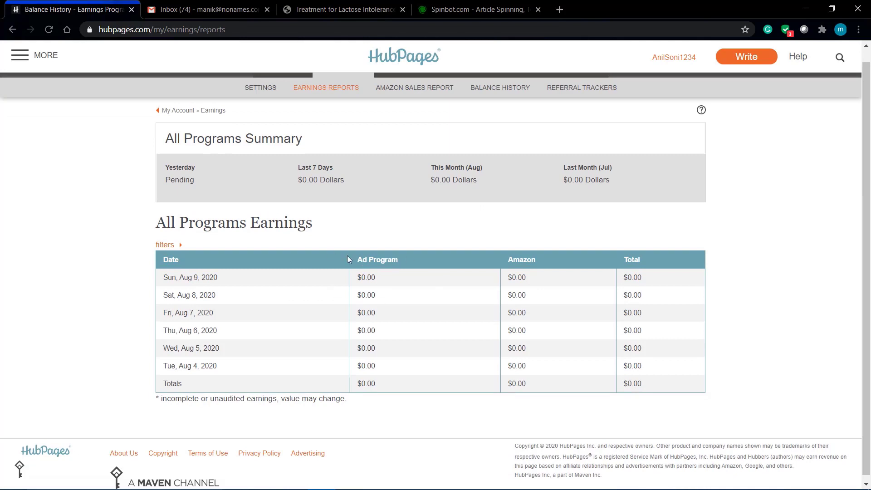
pyautogui.scroll(1, 347, 255)
pyautogui.click(265, 103)
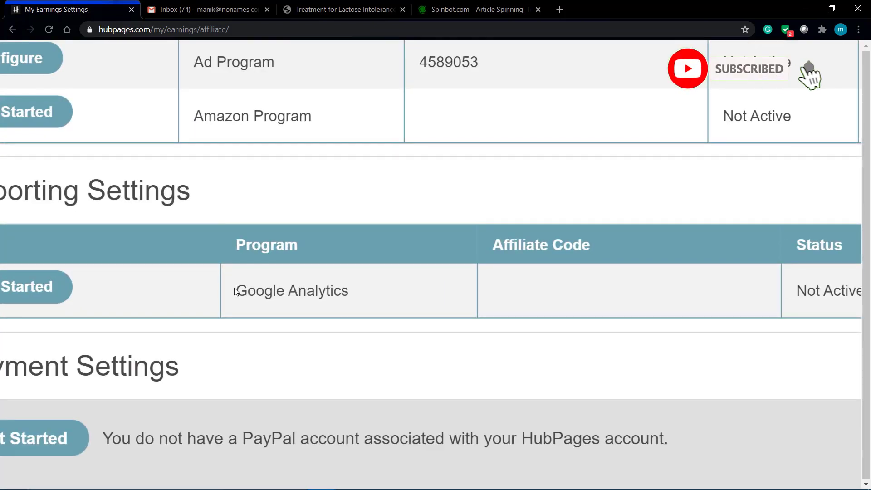
pyautogui.moveTo(296, 305); pyautogui.dragTo(359, 305)
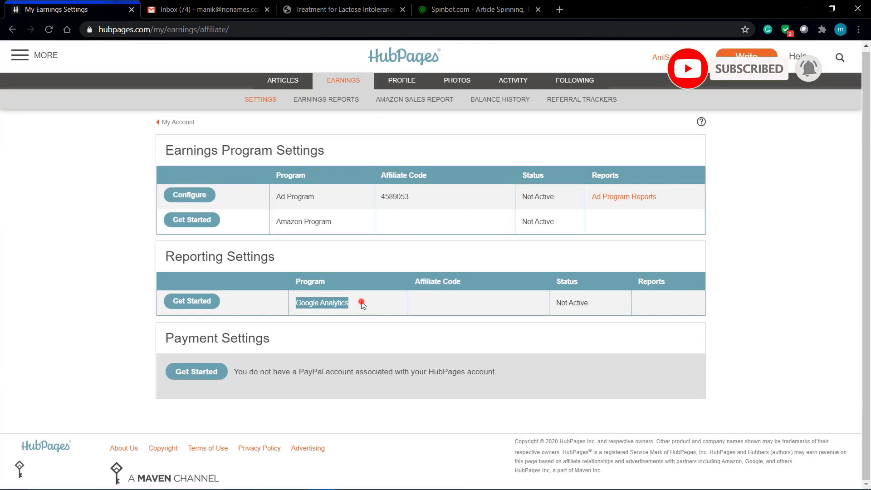
pyautogui.click(375, 288)
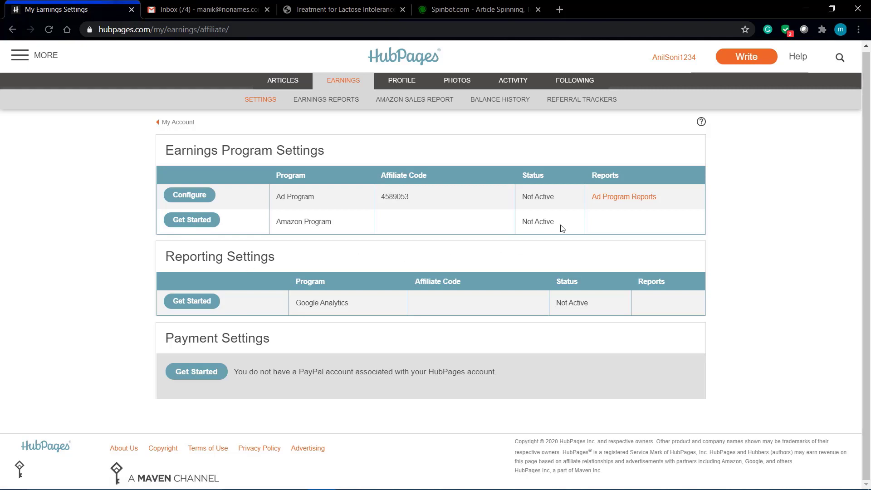
pyautogui.moveTo(560, 226); pyautogui.dragTo(522, 221)
pyautogui.moveTo(592, 304); pyautogui.dragTo(558, 302)
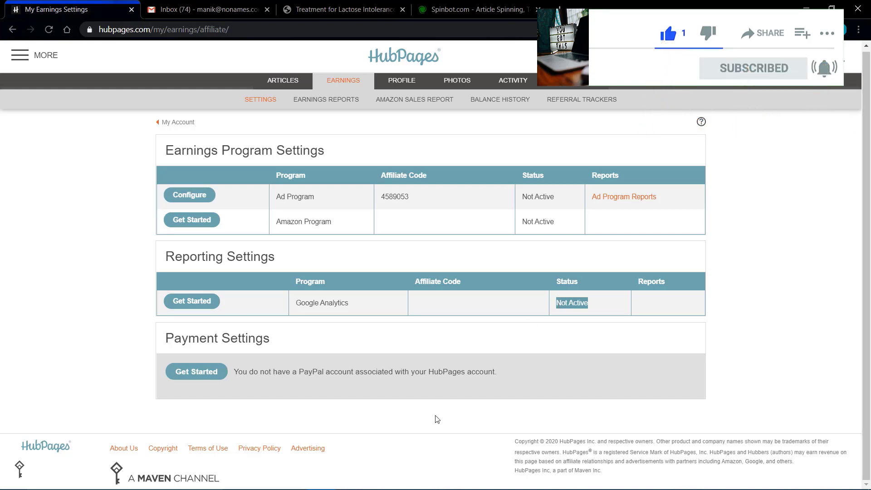
pyautogui.scroll(5, 341, 380)
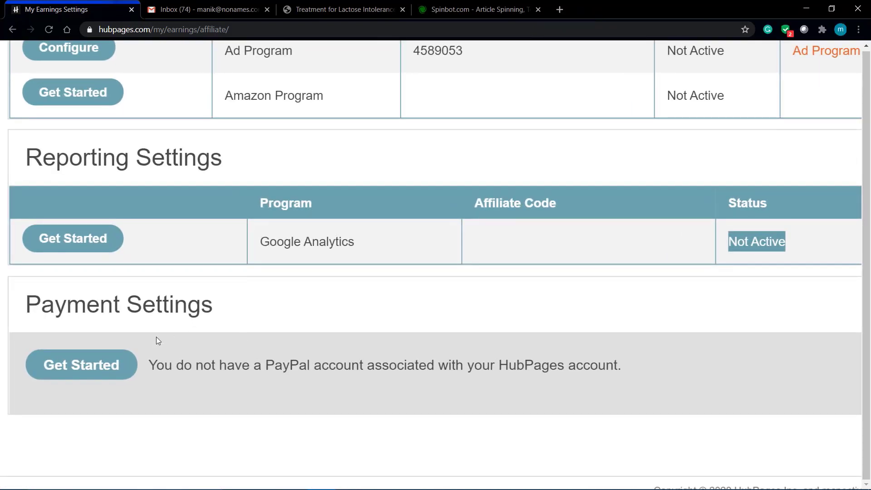
pyautogui.moveTo(156, 365); pyautogui.dragTo(475, 372)
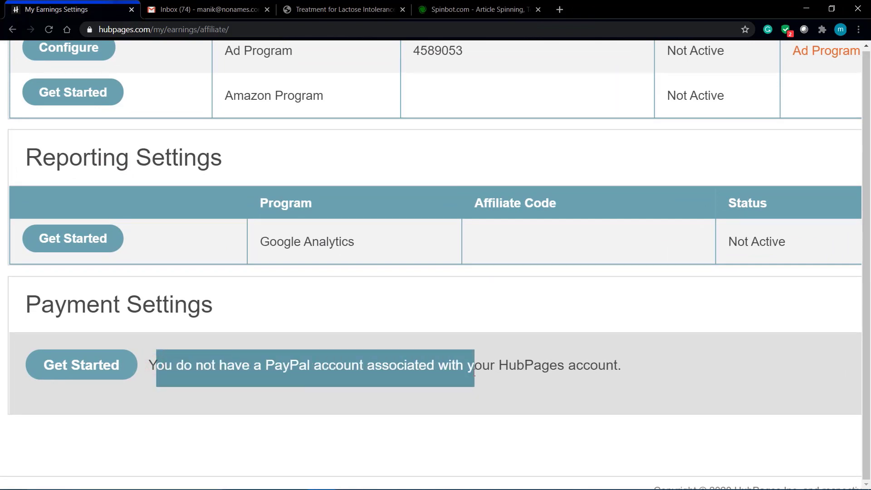
pyautogui.doubleClick(474, 372)
pyautogui.scroll(-5, 110, 337)
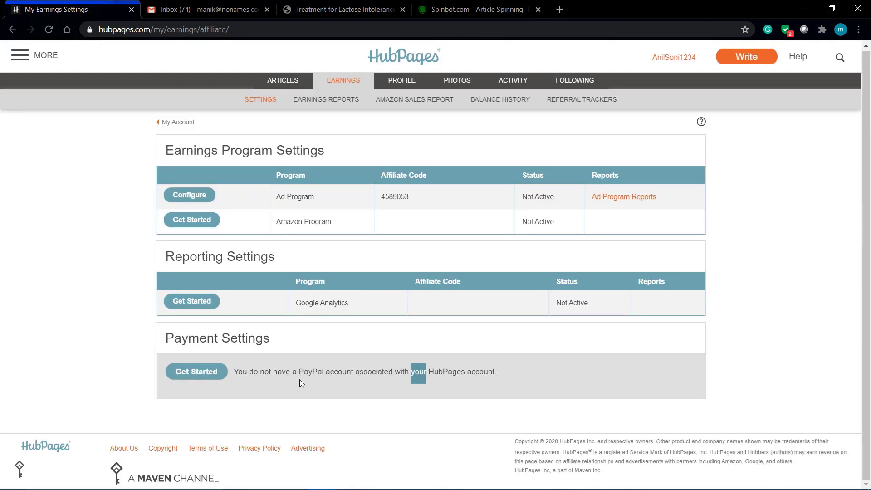
pyautogui.moveTo(299, 380); pyautogui.dragTo(363, 376)
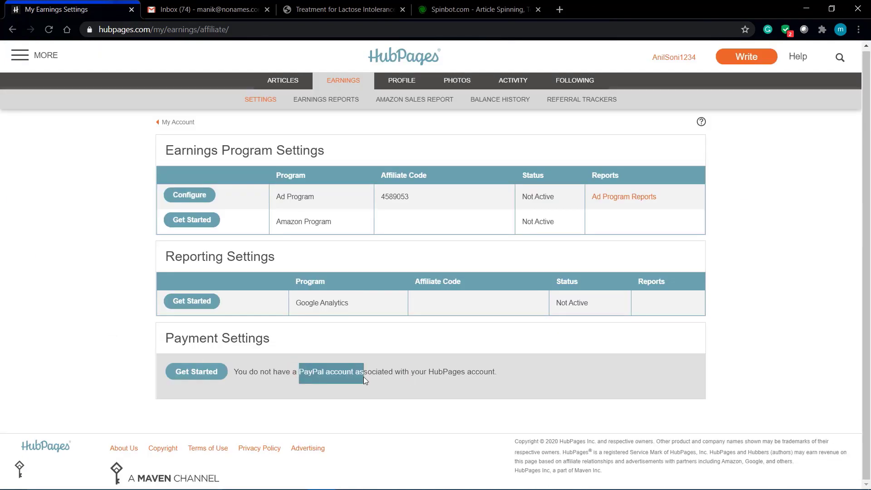
# - Review the PayPal payment settings, then go to the Referral Trackers page and scroll its tracker list
pyautogui.click(191, 376)
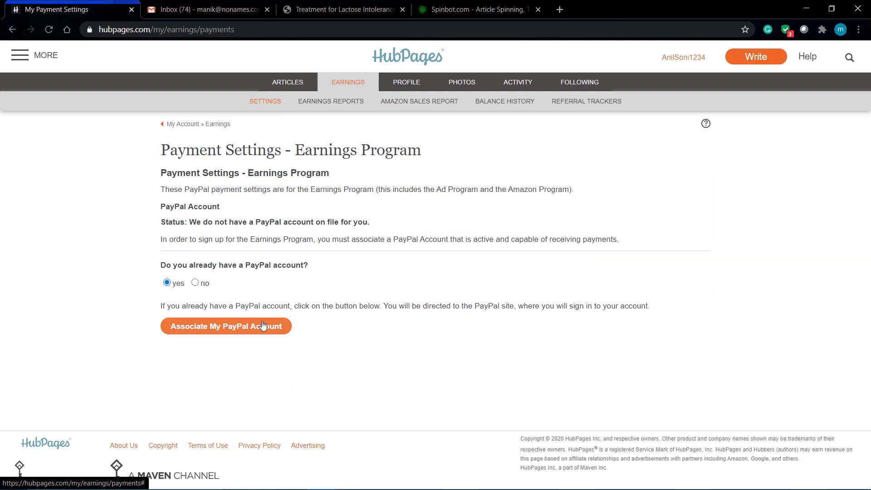
pyautogui.click(604, 107)
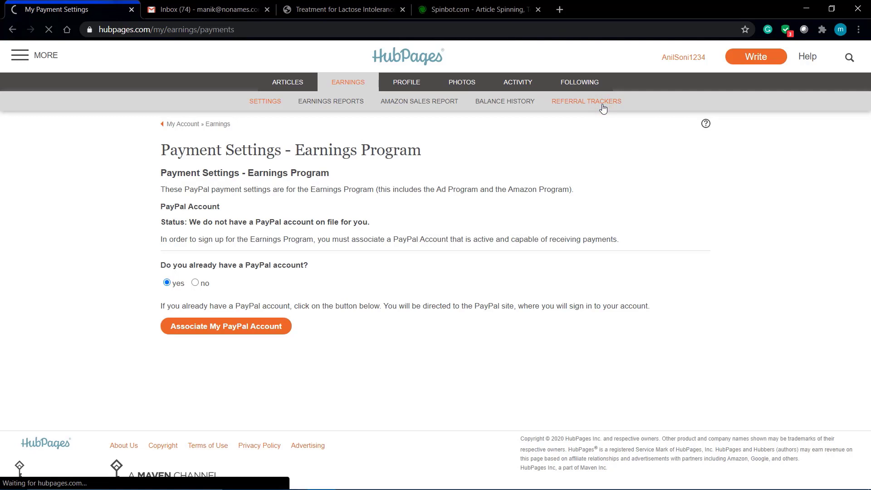
pyautogui.scroll(-2, 345, 243)
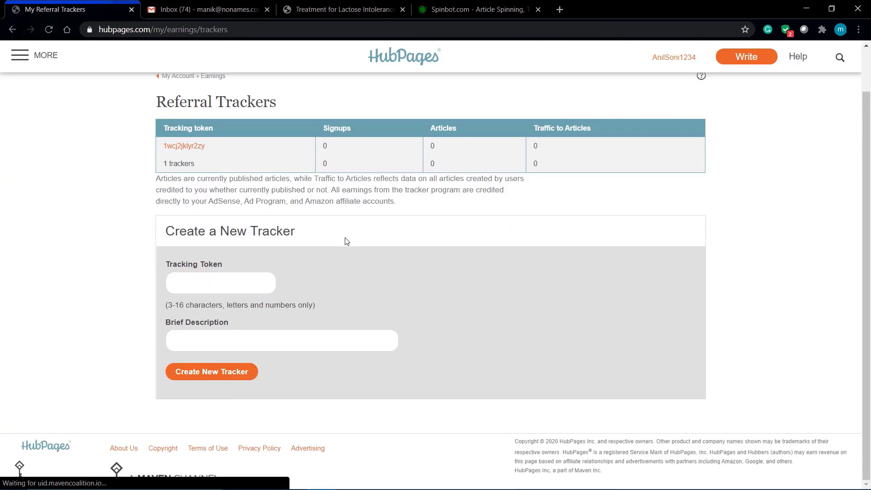
# - Scroll back up the Referral Trackers page and open a new blank Chrome tab
pyautogui.scroll(1, 346, 240)
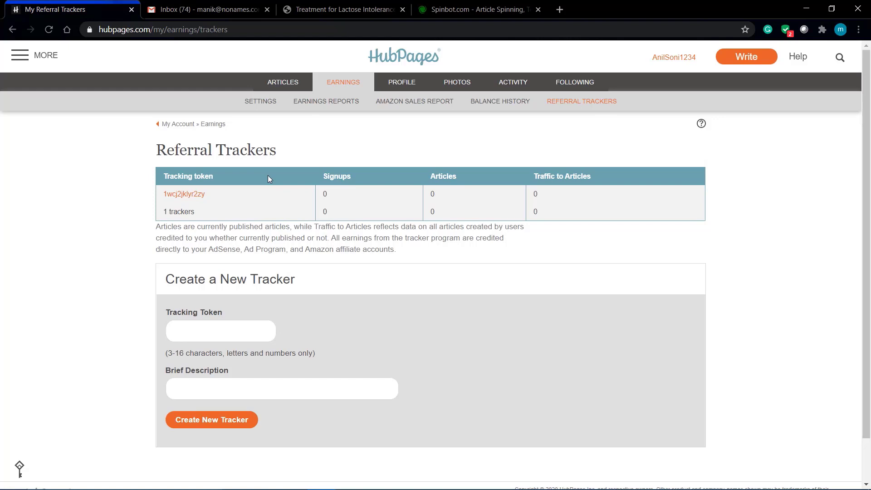
pyautogui.click(560, 9)
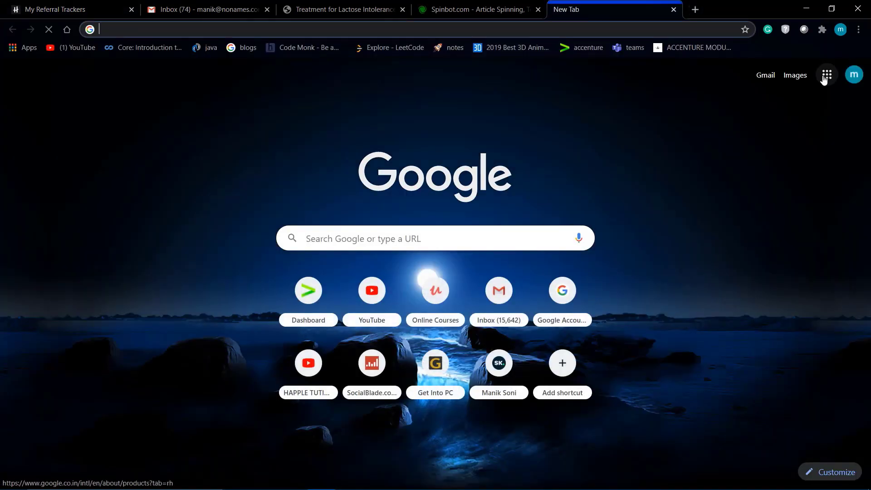
# - Launch Google Translate from the Google apps grid in the new tab
pyautogui.click(828, 75)
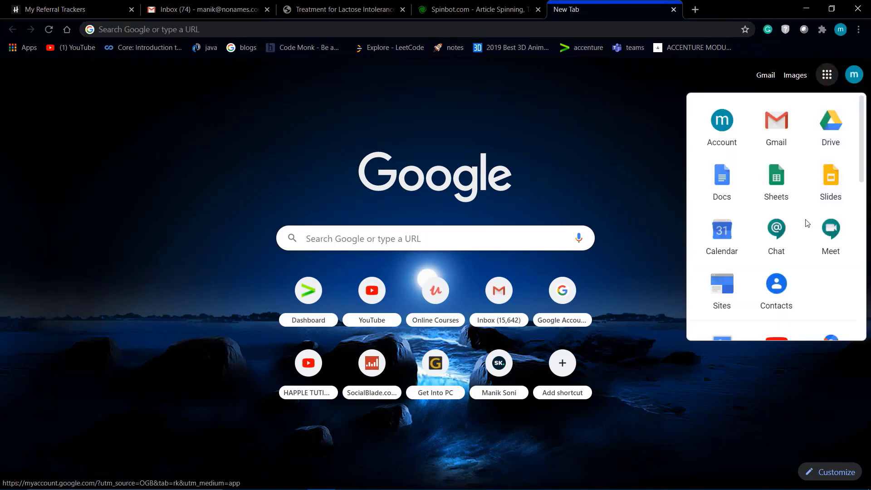
pyautogui.scroll(-2, 807, 225)
pyautogui.scroll(-3, 806, 225)
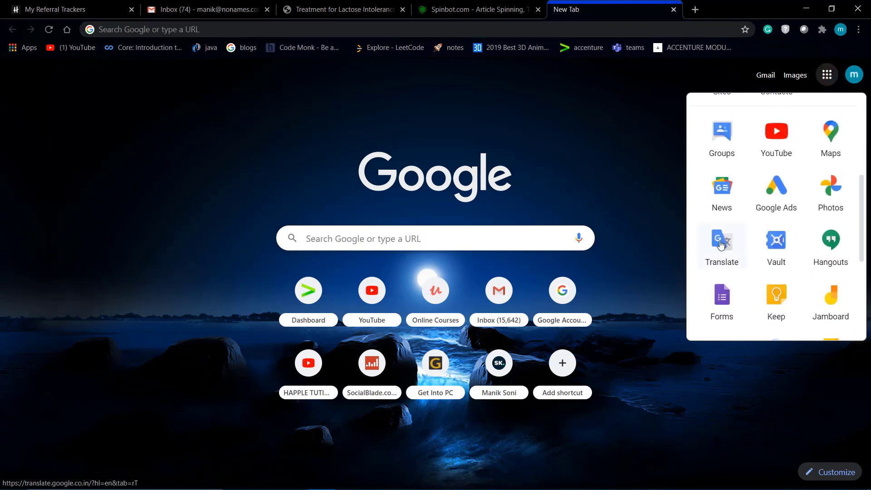
pyautogui.click(721, 244)
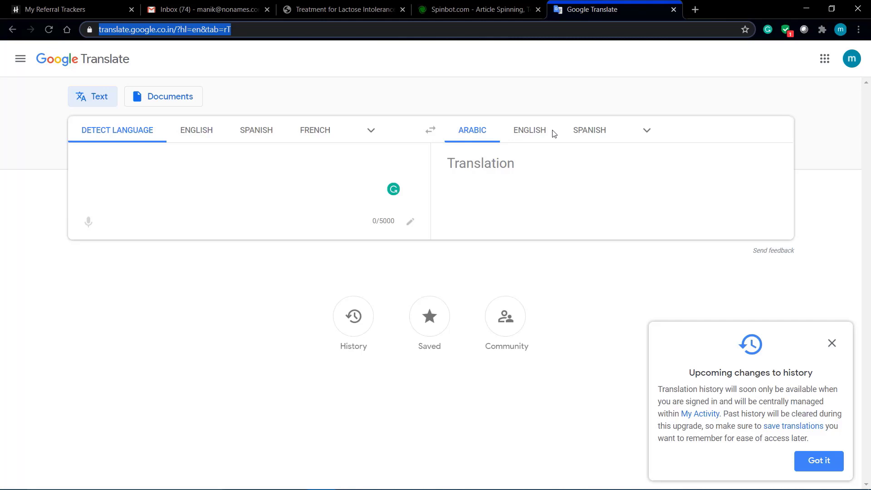
# - Switch back to the My Referral Trackers tab
pyautogui.click(99, 8)
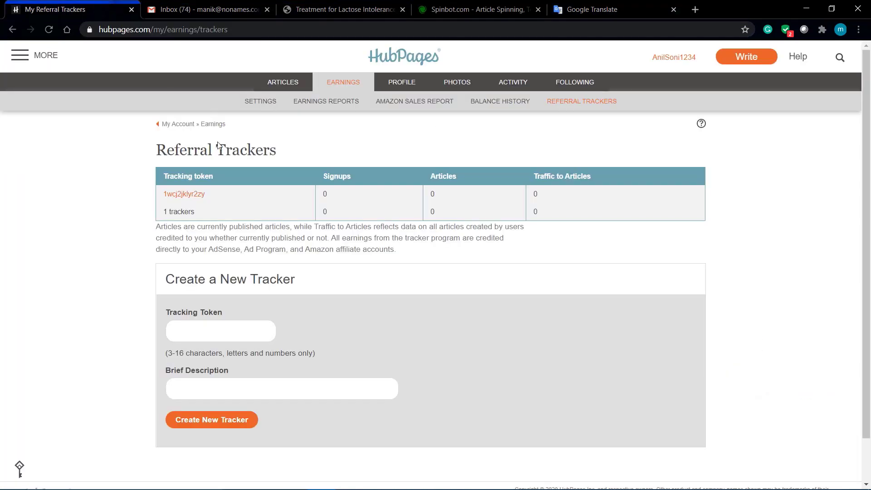